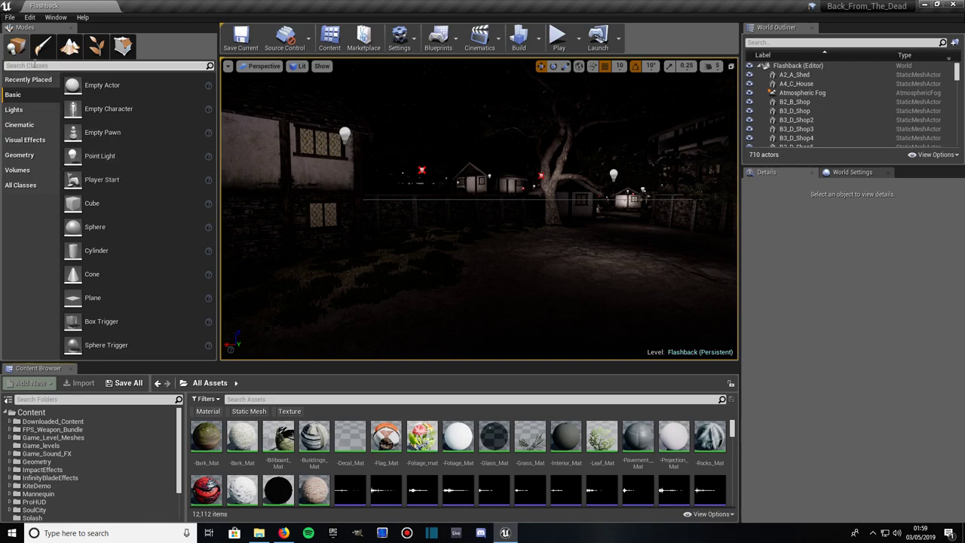
Create a new level from the Default template
click(10, 18)
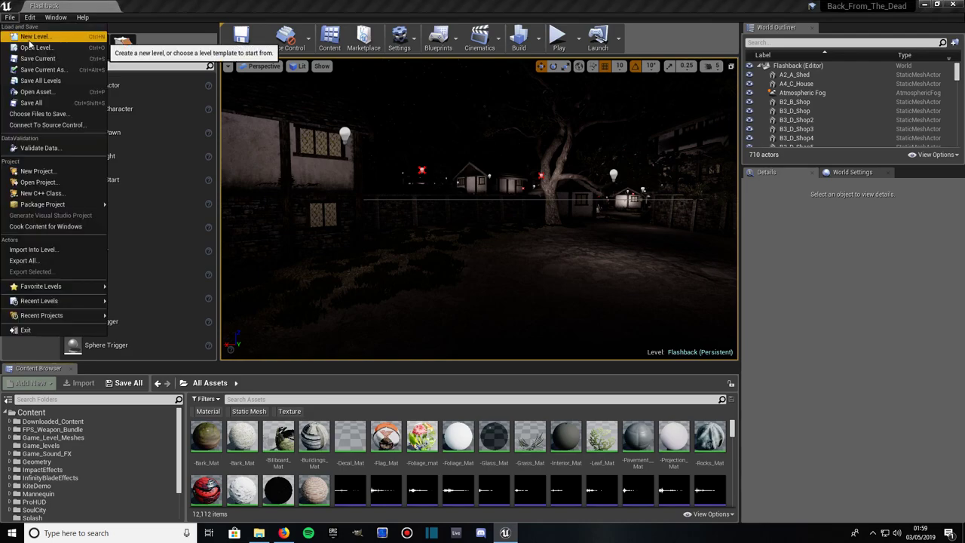
click(30, 36)
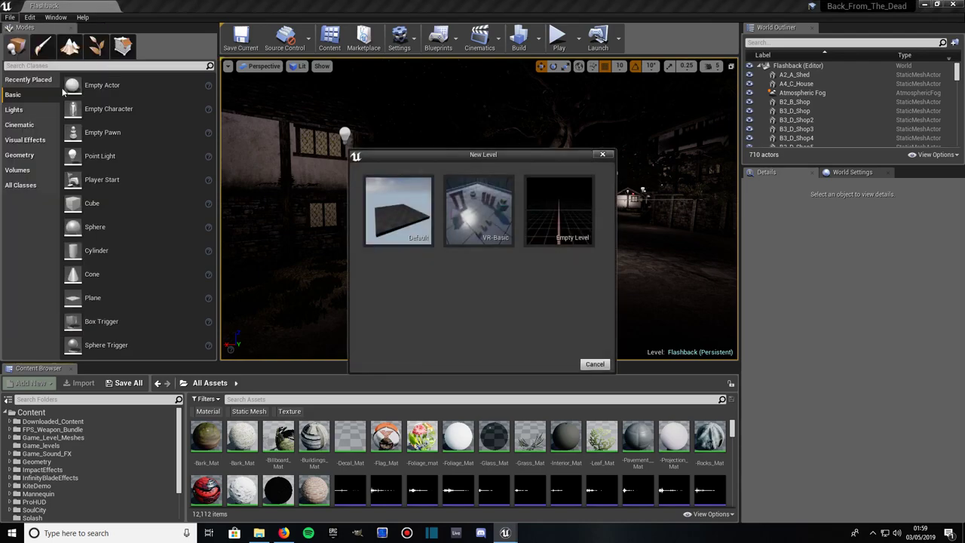
click(406, 212)
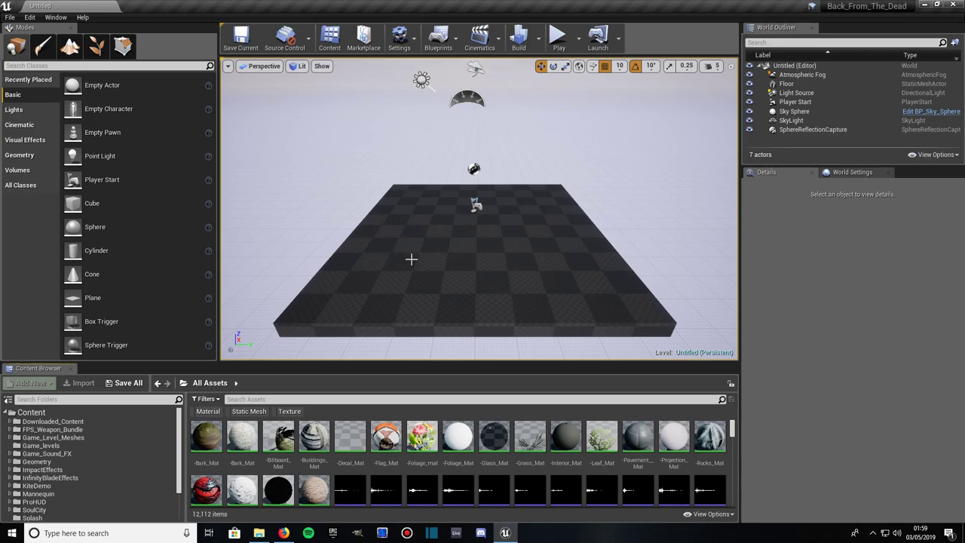
Delete the level's Floor and minimize the editor to the desktop
click(428, 271)
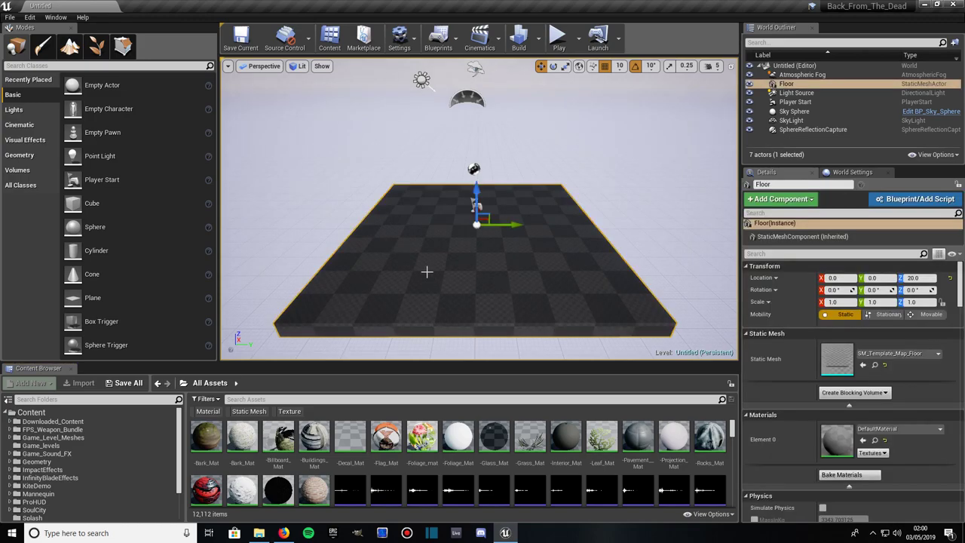
key(Delete)
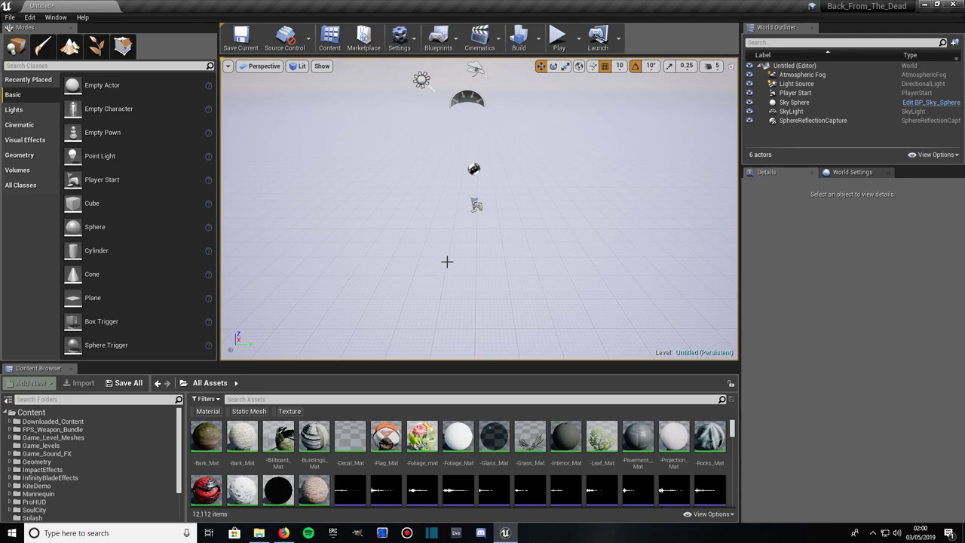
mouse_move(446, 253)
mouse_down()
mouse_move(444, 275)
mouse_move(440, 236)
mouse_up()
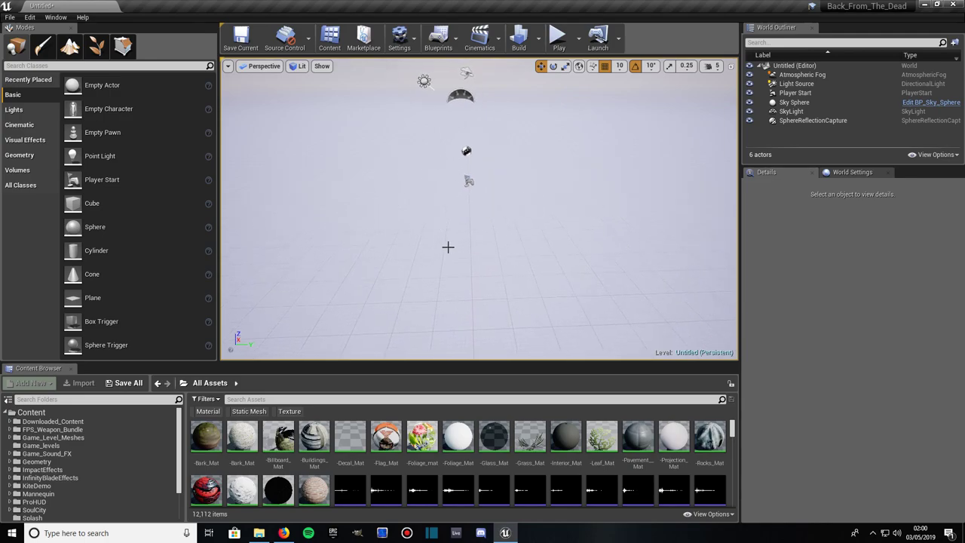
click(926, 5)
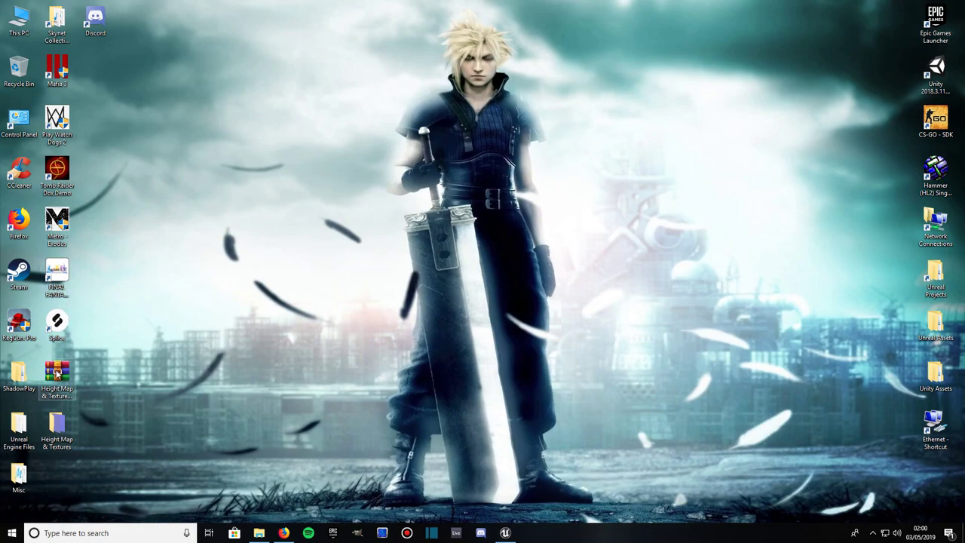
Import the desktop's Height Map & Textures folder into the Unreal Content Browser
click(57, 428)
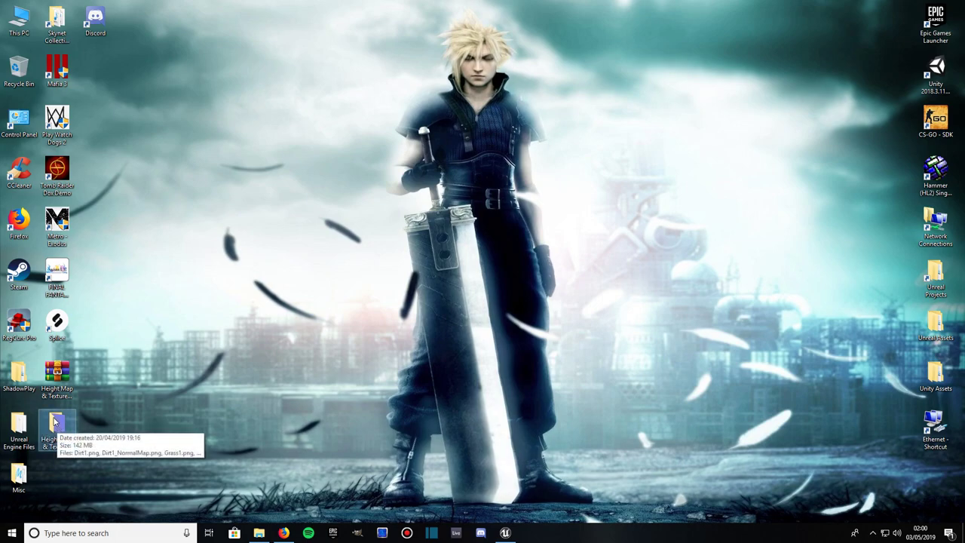
drag(504, 531, 31, 414)
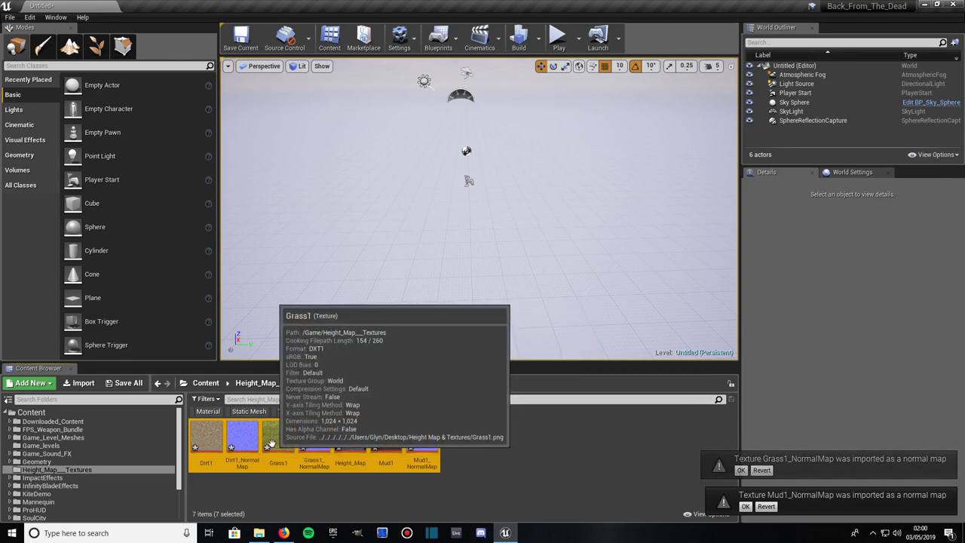
Delete the Height_Map texture from Height_Map__Textures and confirm the deletion
click(208, 438)
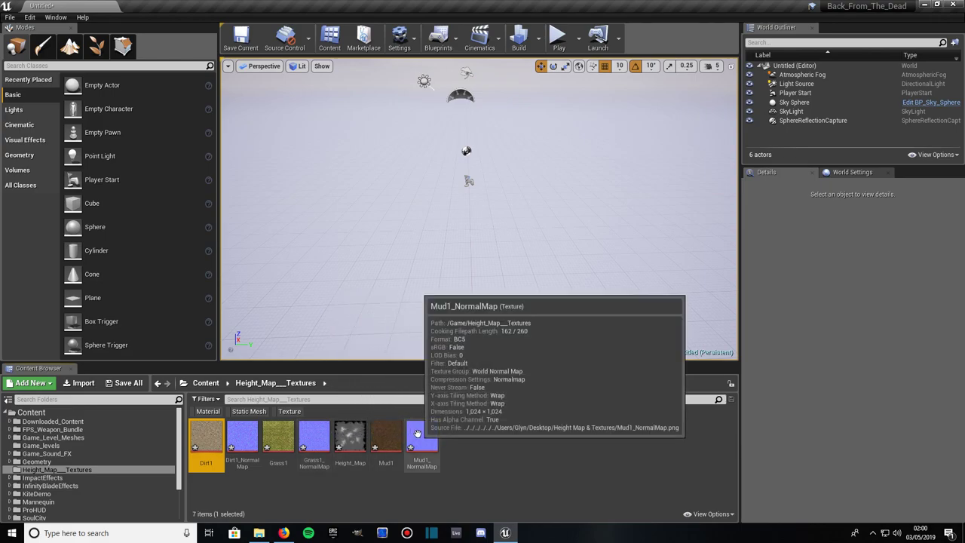
click(351, 432)
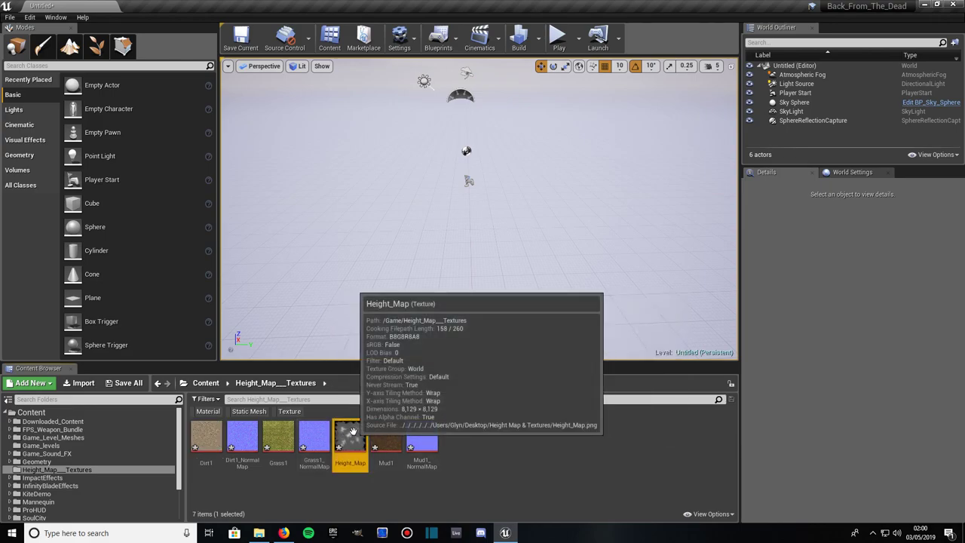
key(Delete)
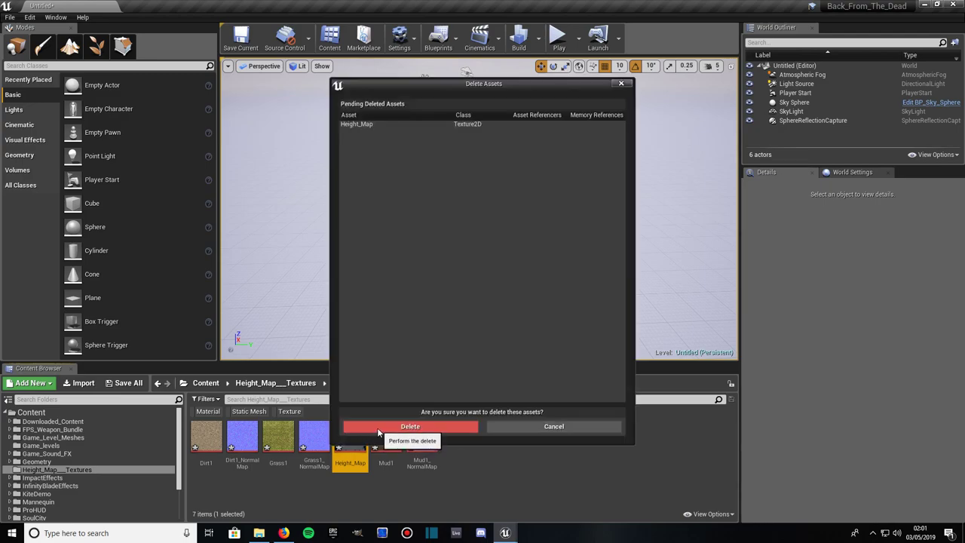
click(379, 426)
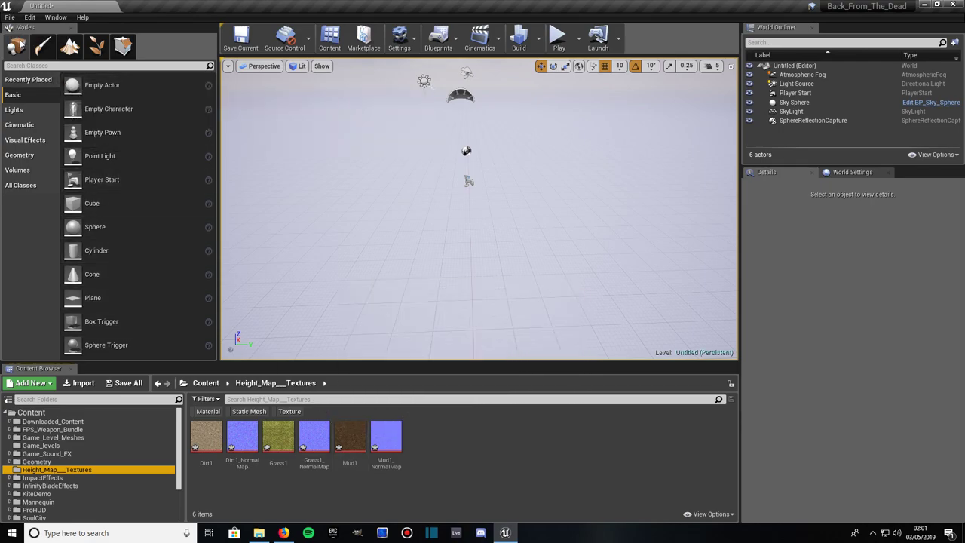
In Landscape mode, import Height_Map.png from Desktop > Height Map & Textures as the heightmap
click(72, 64)
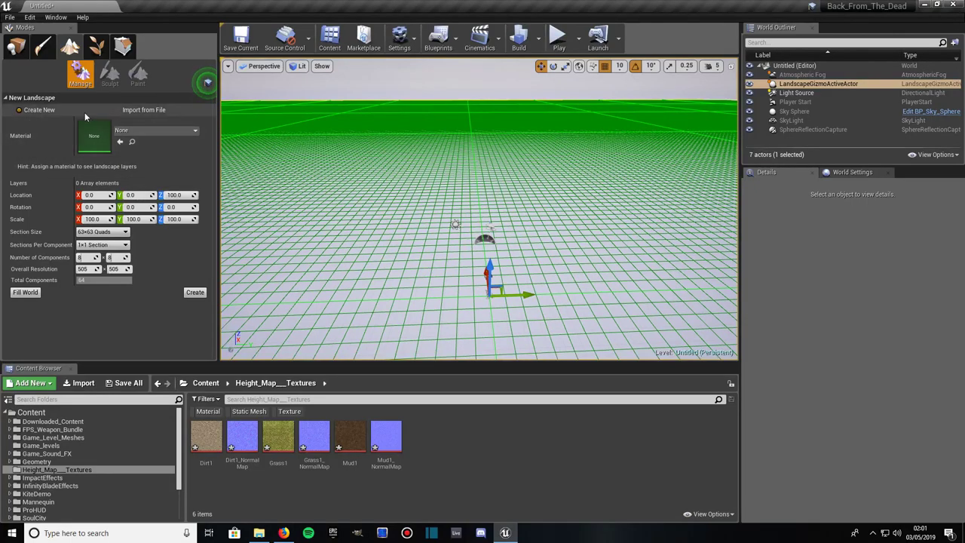
click(140, 110)
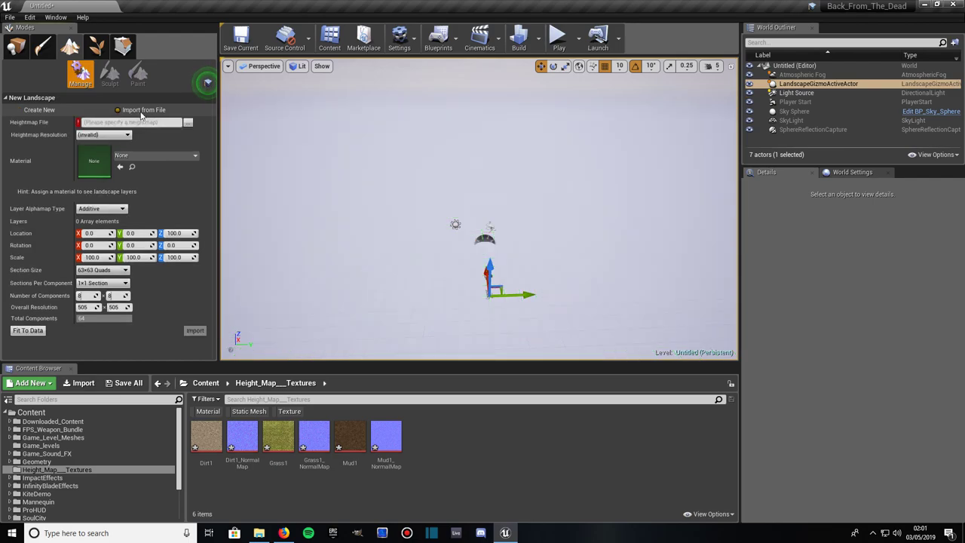
click(187, 123)
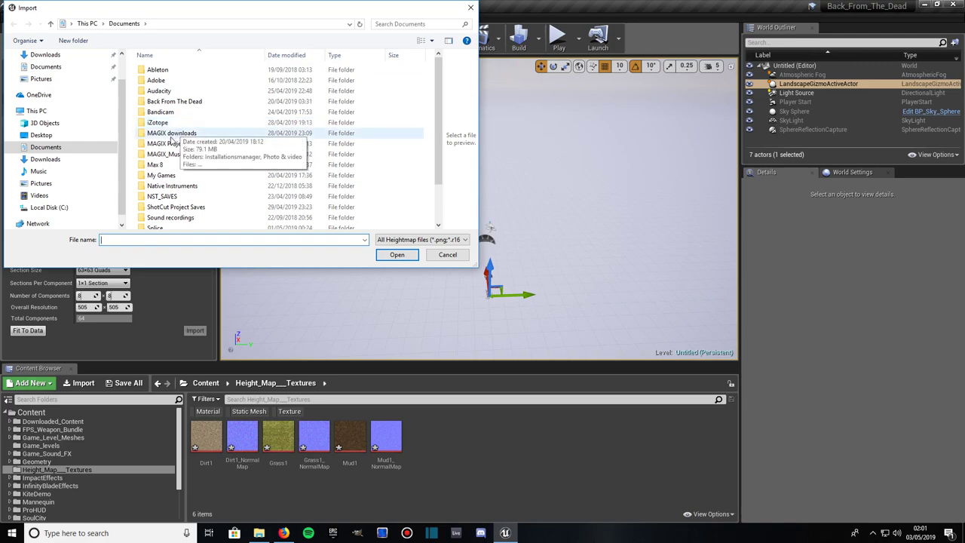
click(41, 137)
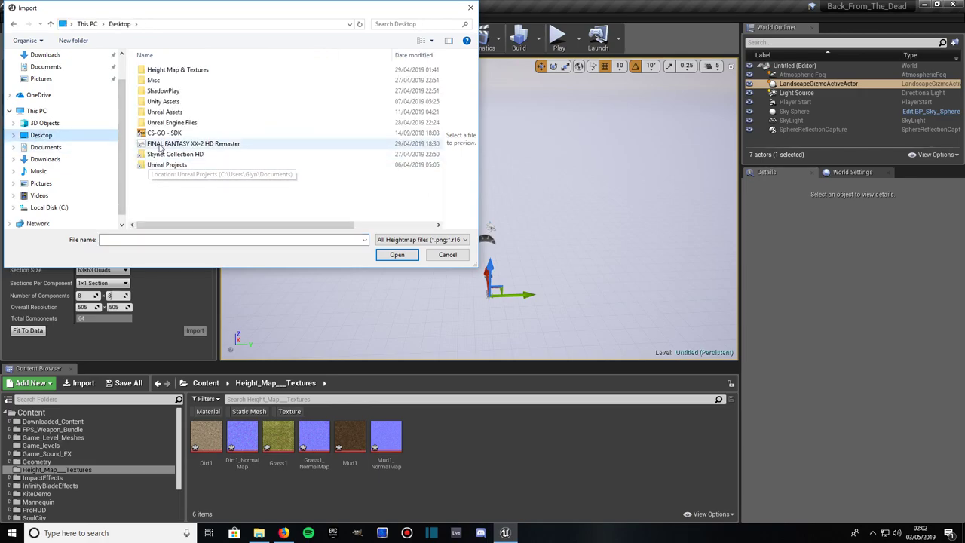
double_click(167, 70)
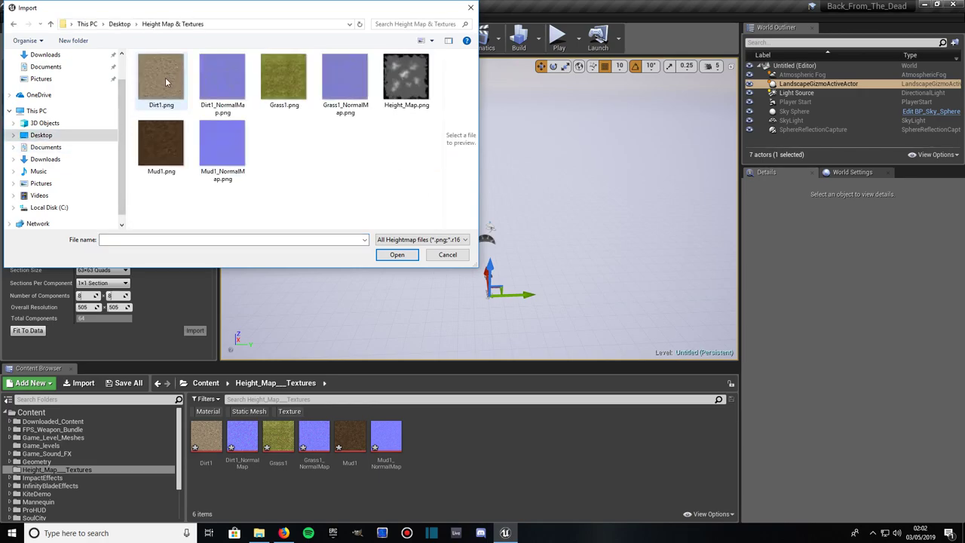
double_click(402, 83)
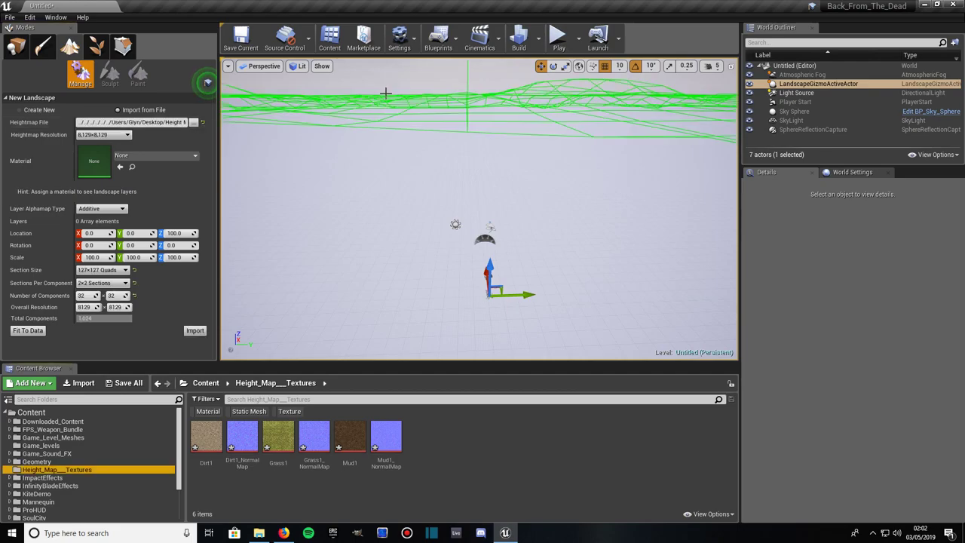
Enter 180 for the New Landscape Scale Z and start the landscape import
drag(455, 204, 469, 228)
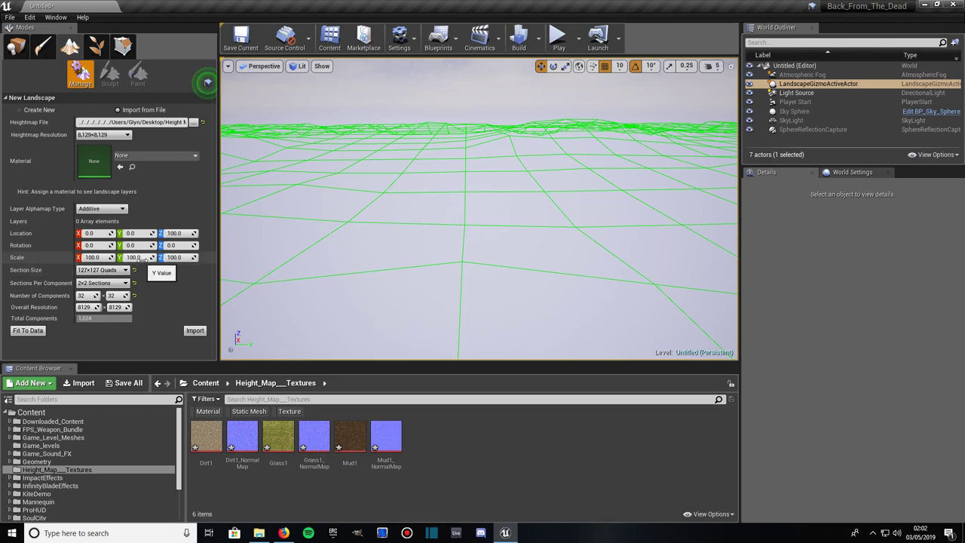
click(174, 257)
text(1)
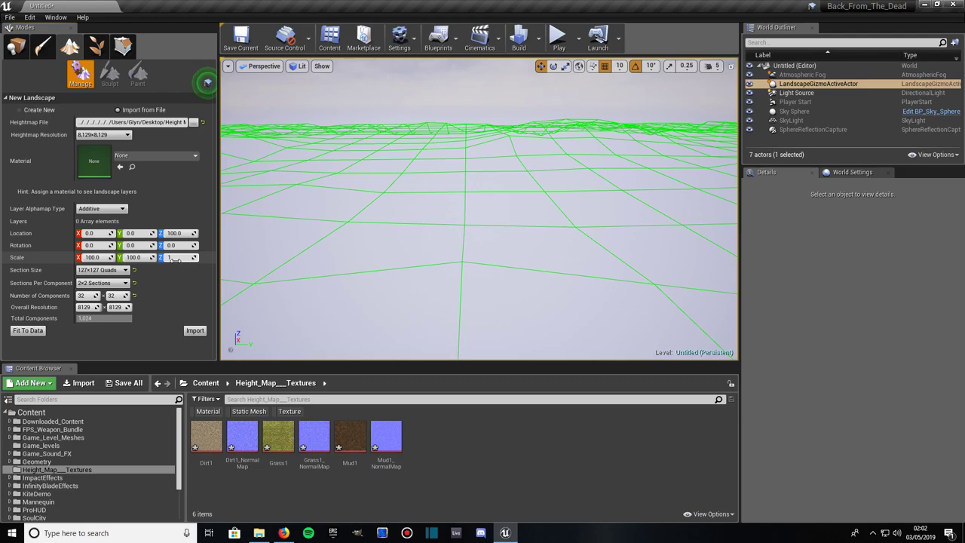
text(80)
key(Return)
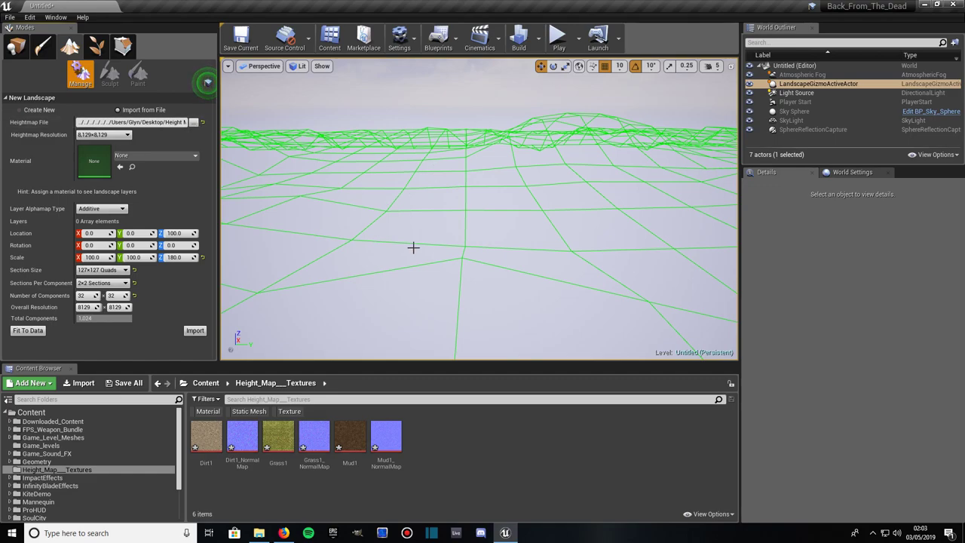
click(194, 330)
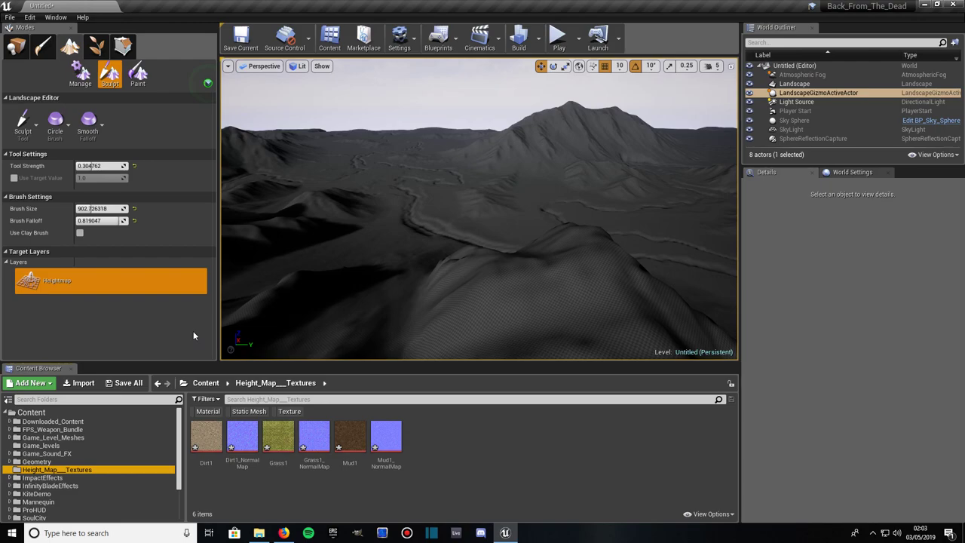
Fly the camera over the new grey mountainous terrain
right_drag(316, 317, 332, 287)
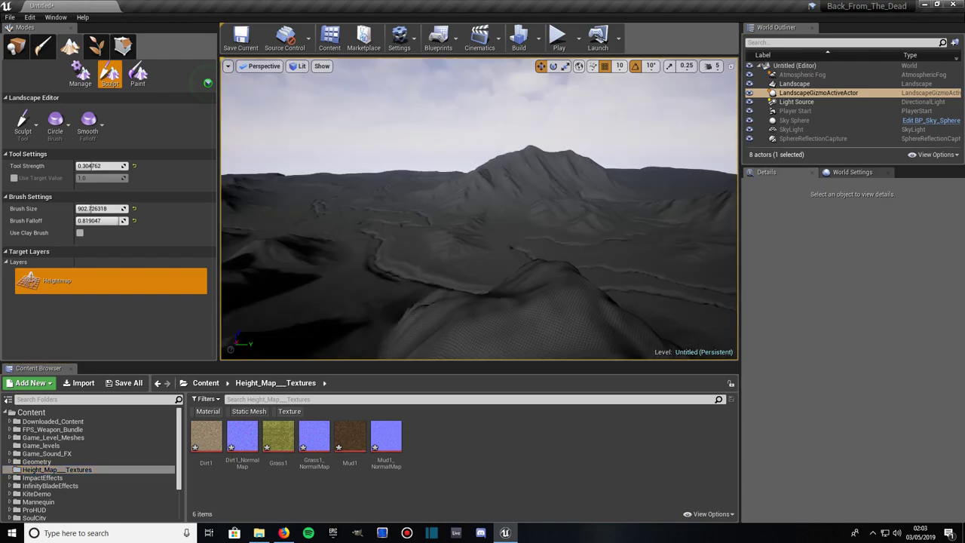
right_drag(332, 287, 343, 287)
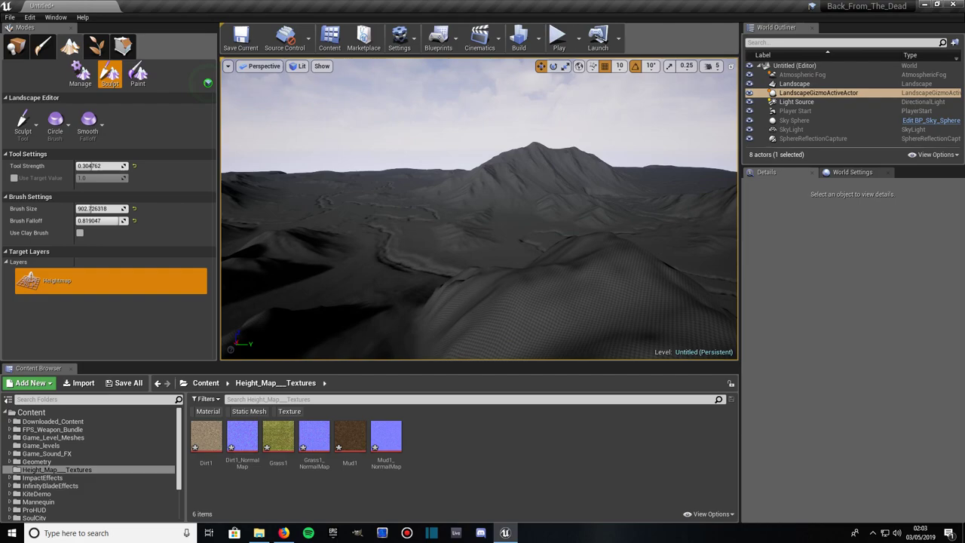
right_drag(343, 288, 332, 287)
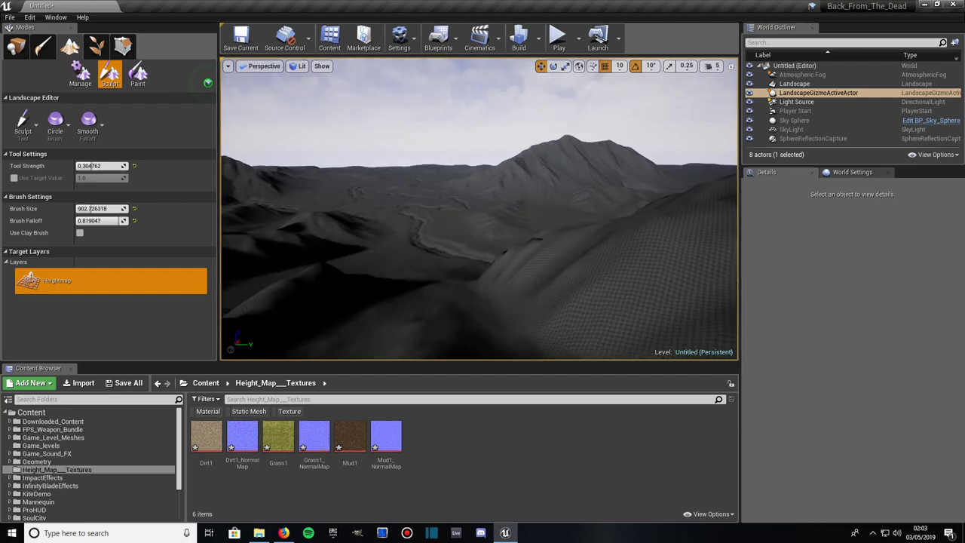
right_drag(349, 147, 369, 147)
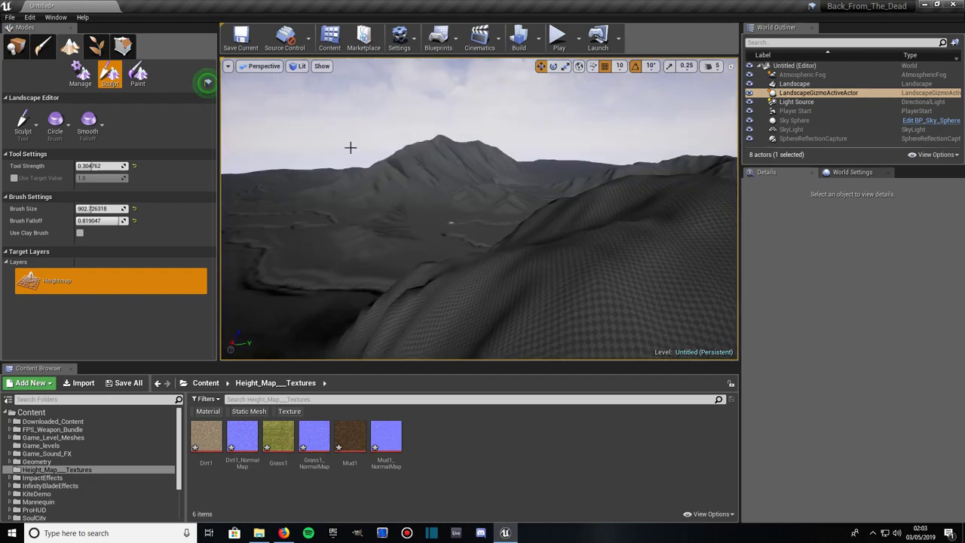
Select the landscape, return to Place mode and turn the view left across the terrain
right_click(438, 201)
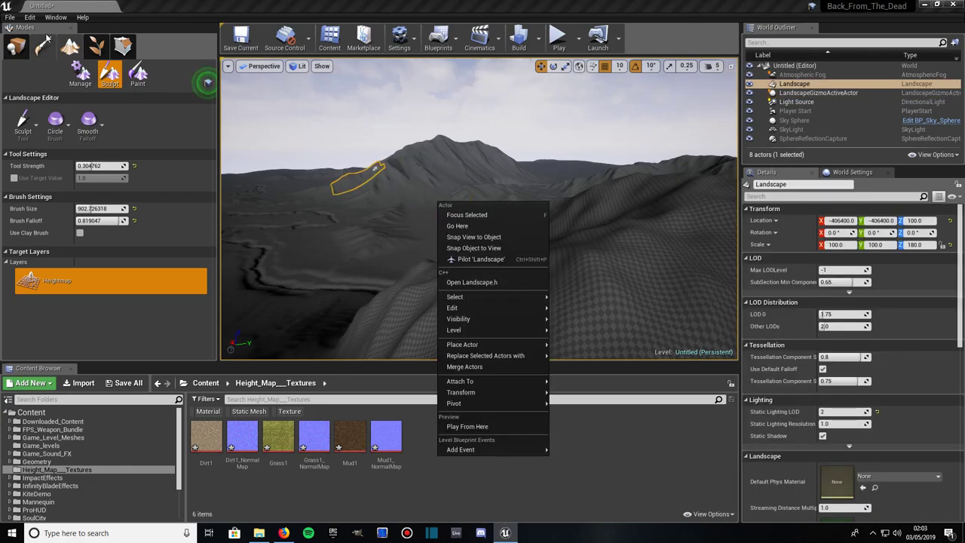
click(18, 47)
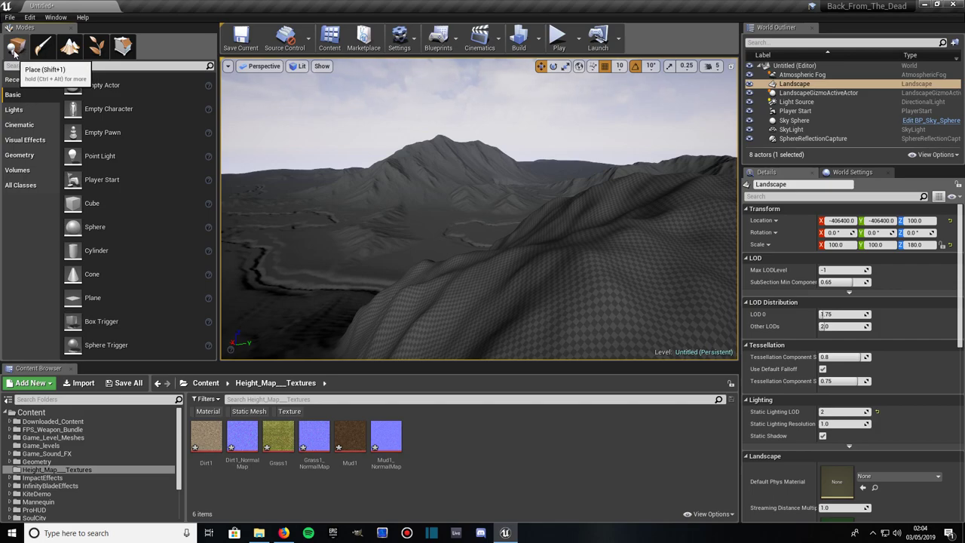
scroll(394, 217, up, 5)
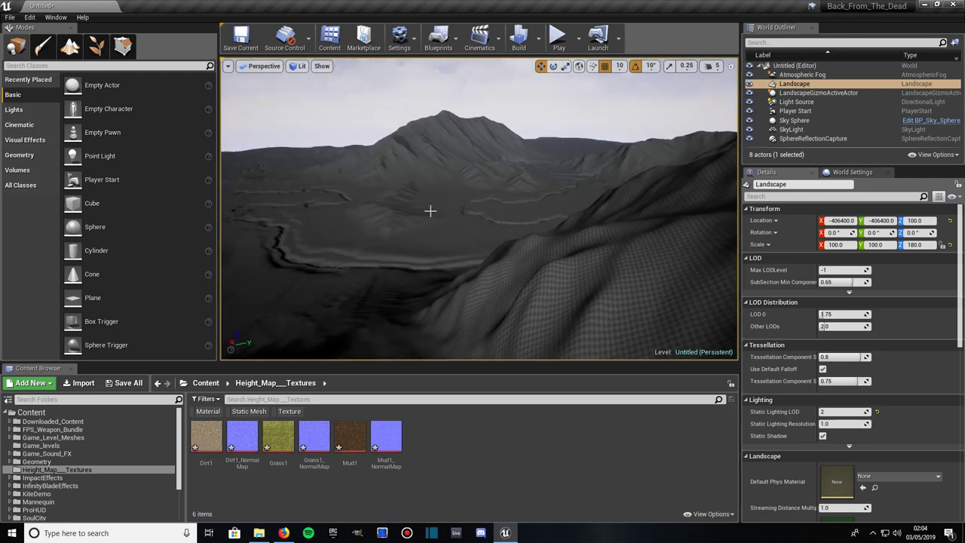
right_drag(422, 226, 305, 228)
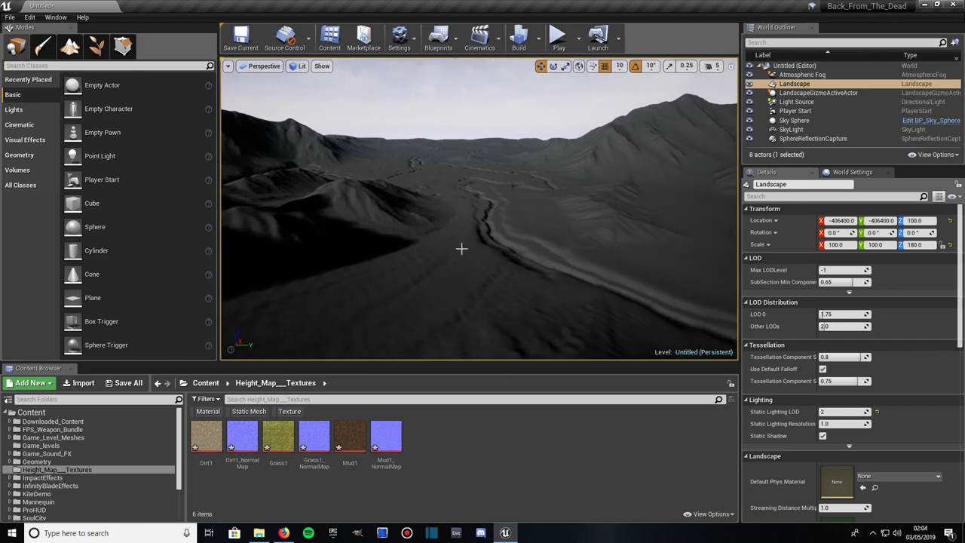
right_drag(462, 254, 470, 274)
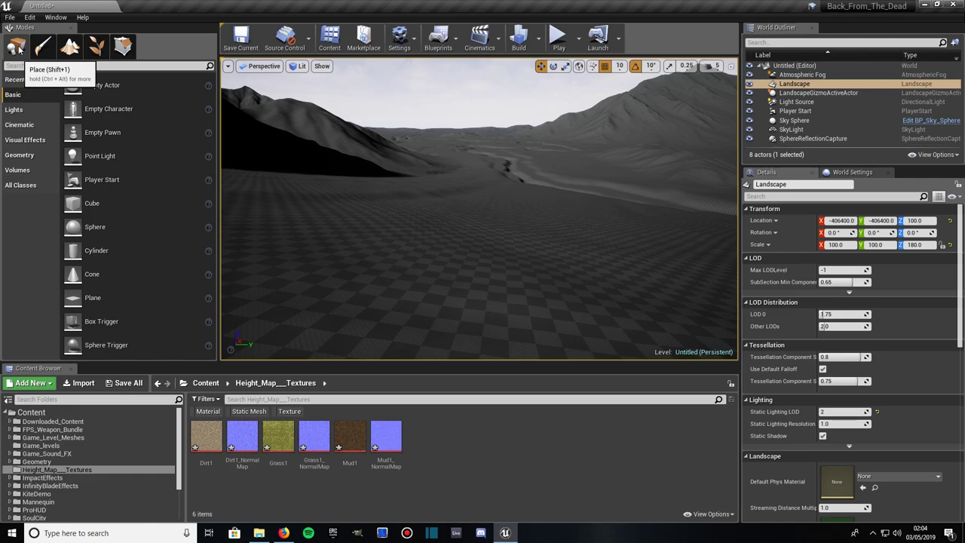
Aim the camera up at the mountain and scroll Details to the Landscape section
click(426, 274)
right_drag(430, 259, 435, 241)
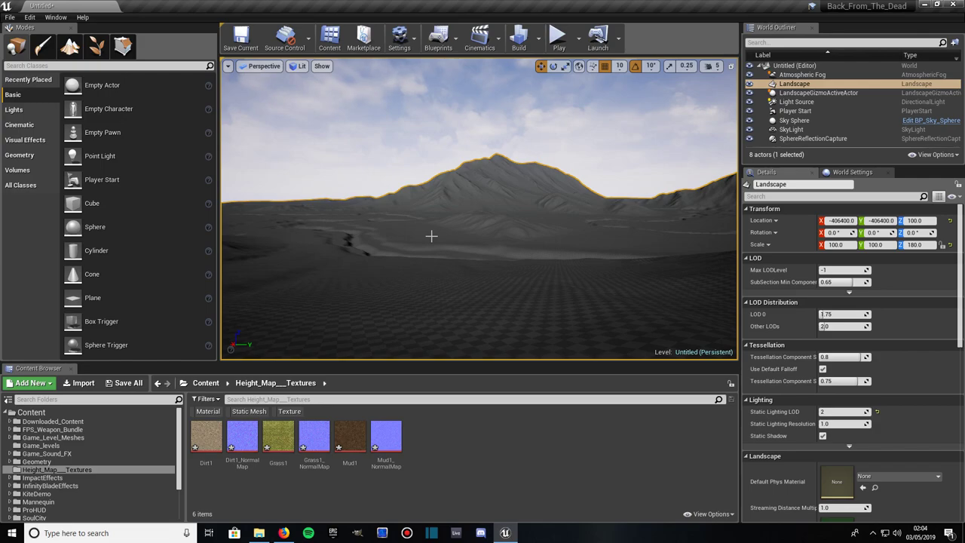
right_drag(431, 236, 431, 249)
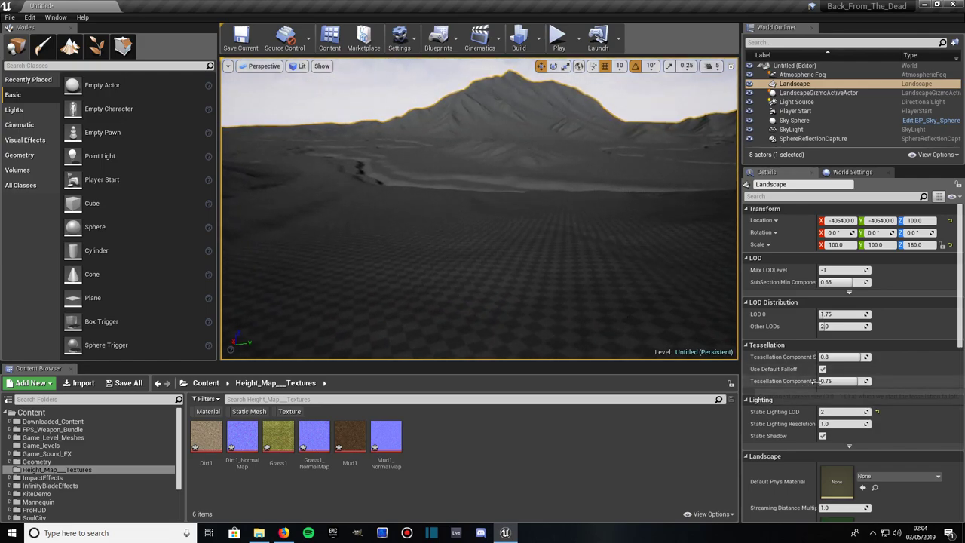
scroll(813, 379, down, 1)
scroll(813, 379, down, 2)
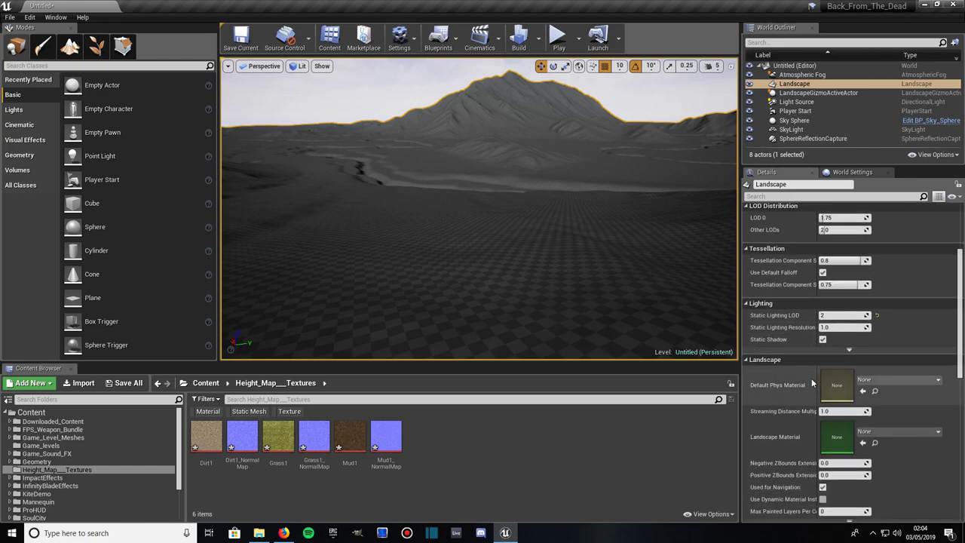
Create a material named Master_Terrain_Final in Height_Map__Textures and open it for editing
right_click(436, 443)
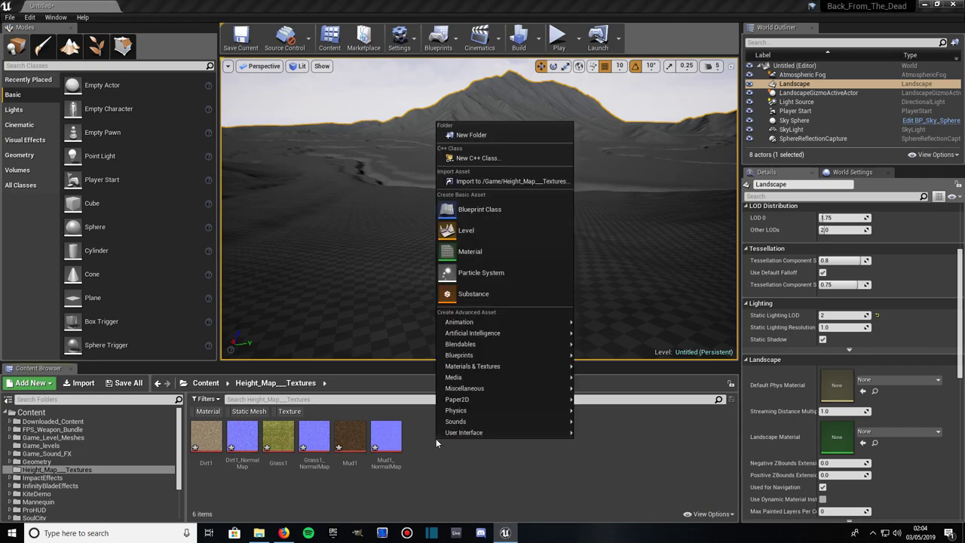
click(471, 251)
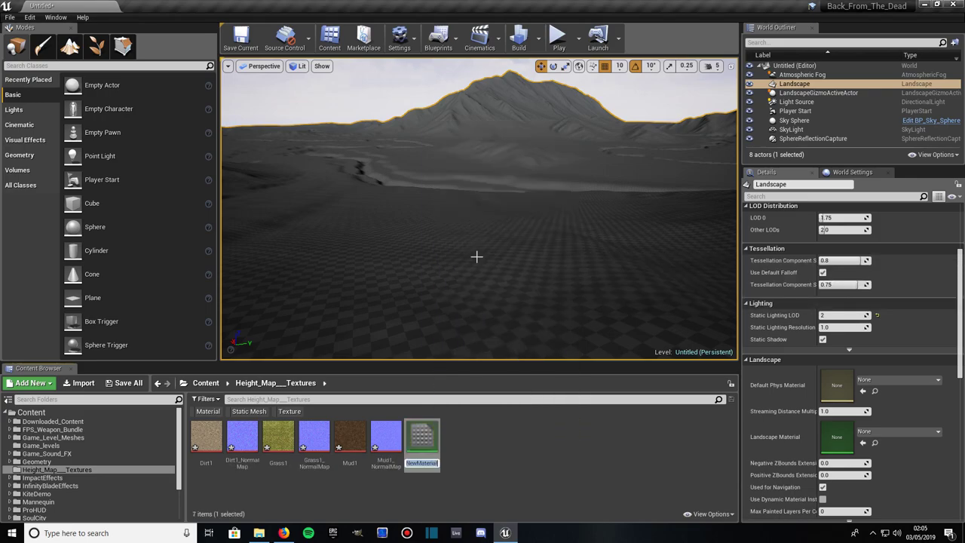
text(Master)
text(_Terra)
text(in)
text(_Final)
key(Return)
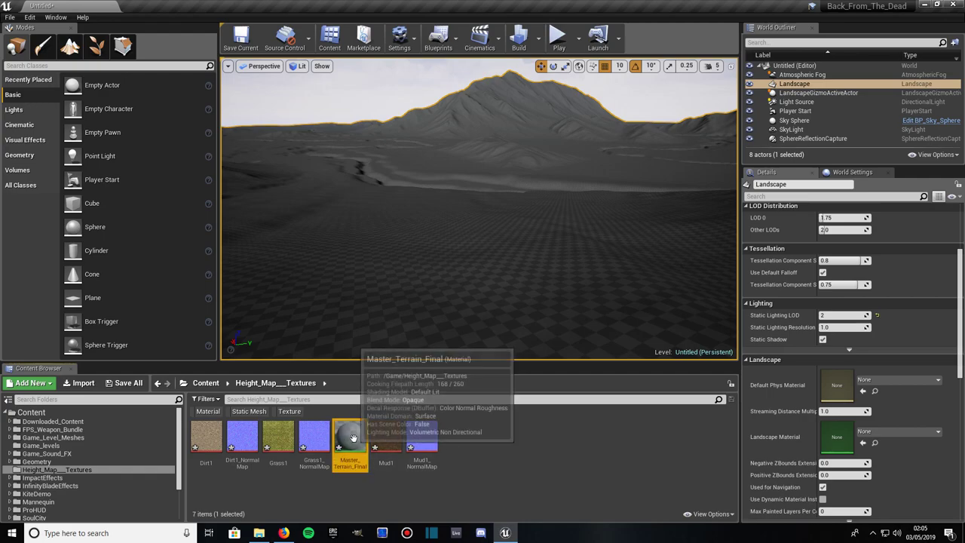
double_click(355, 443)
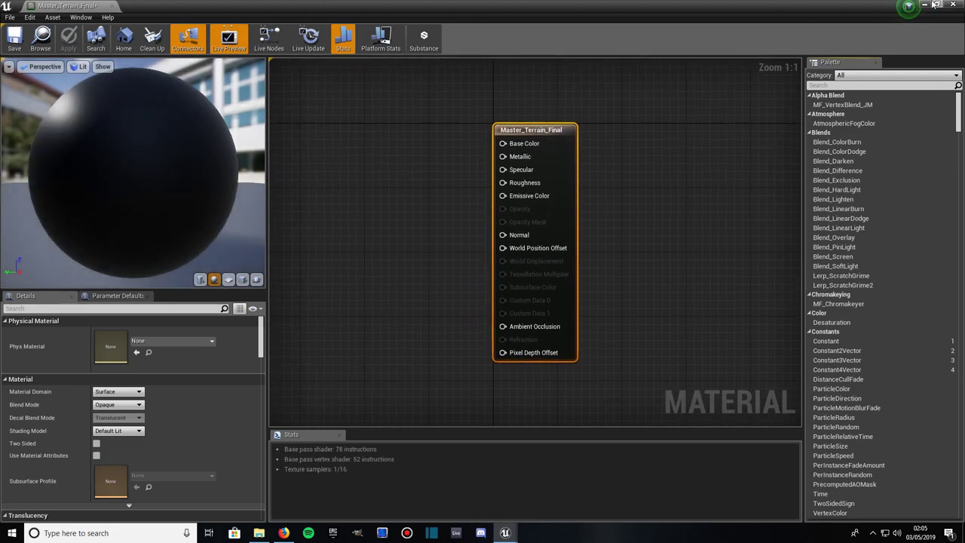
click(936, 4)
Add Texture Sample nodes for Dirt1, Grass1, Mud1 and their normal maps to the graph
scroll(329, 144, down, 9)
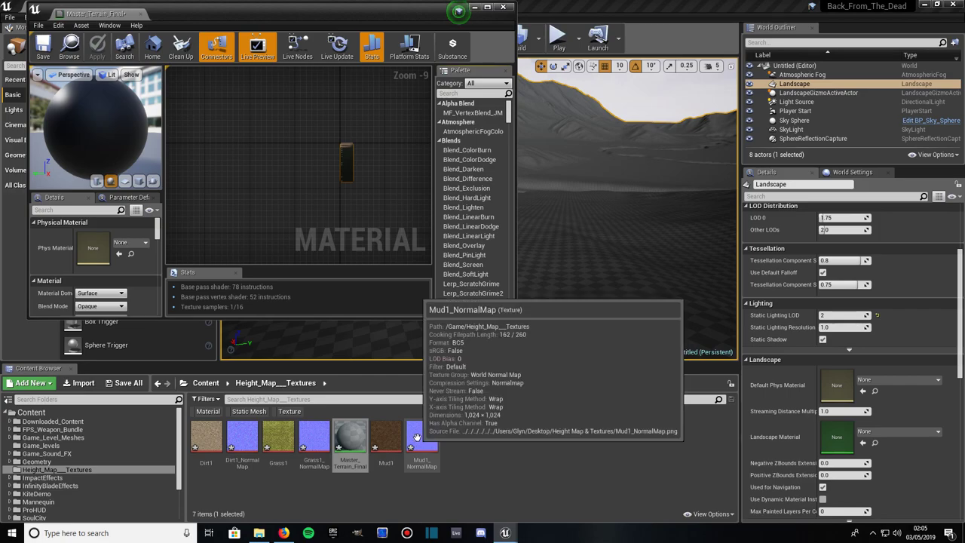
click(208, 436)
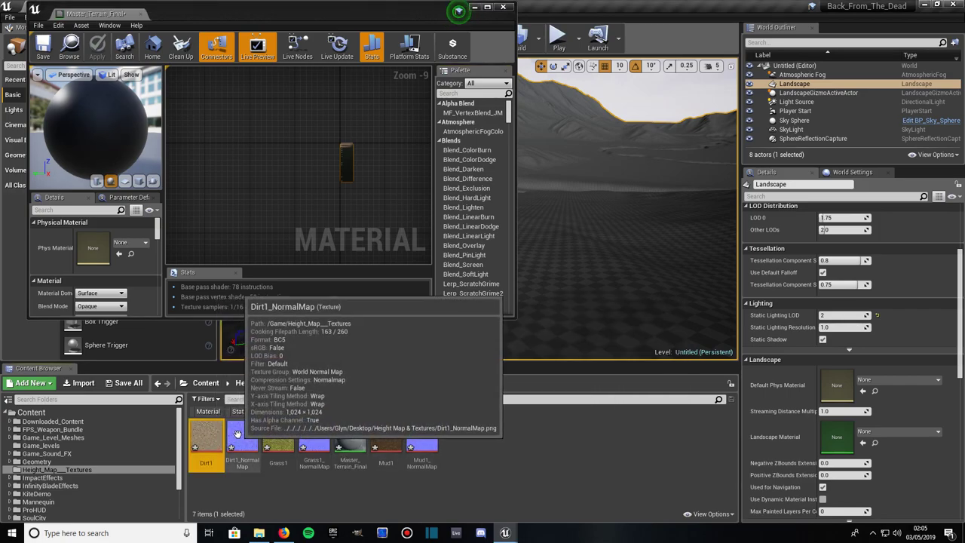
ctrl+click(239, 436)
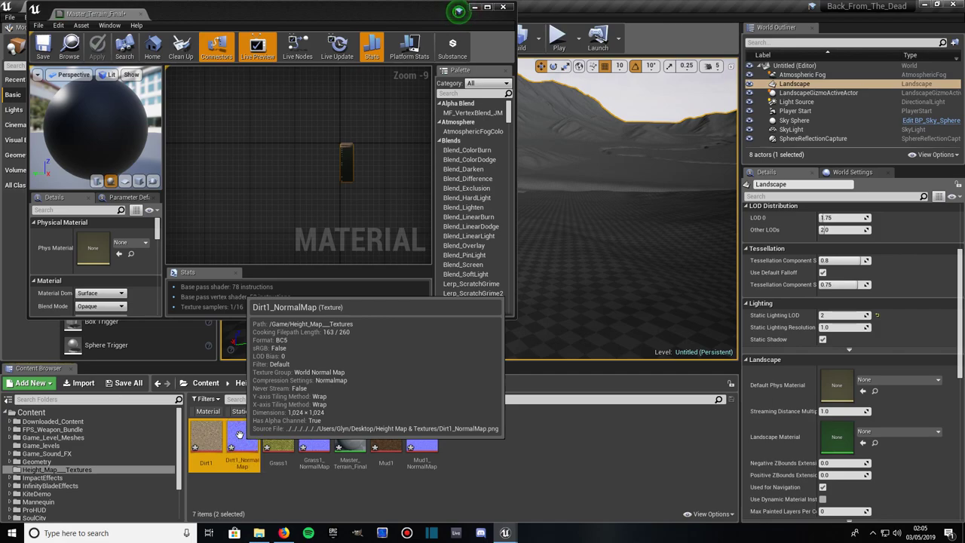
ctrl+click(278, 437)
ctrl+click(309, 439)
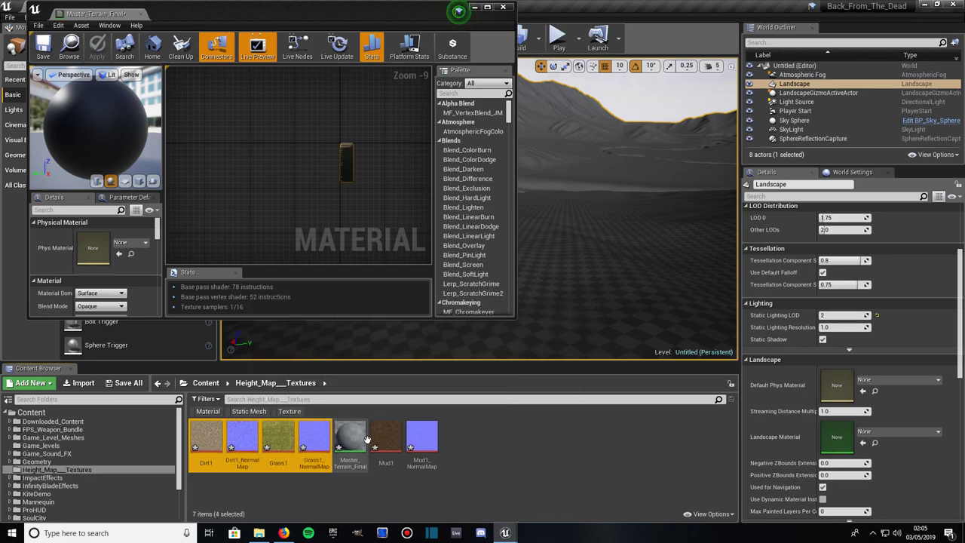
ctrl+click(386, 437)
ctrl+click(424, 437)
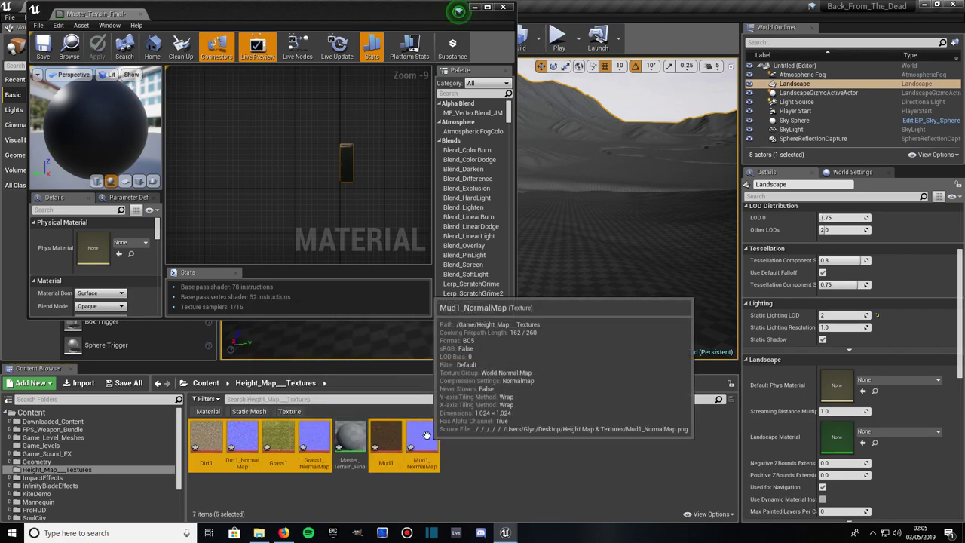
drag(422, 438, 264, 149)
scroll(274, 160, up, 6)
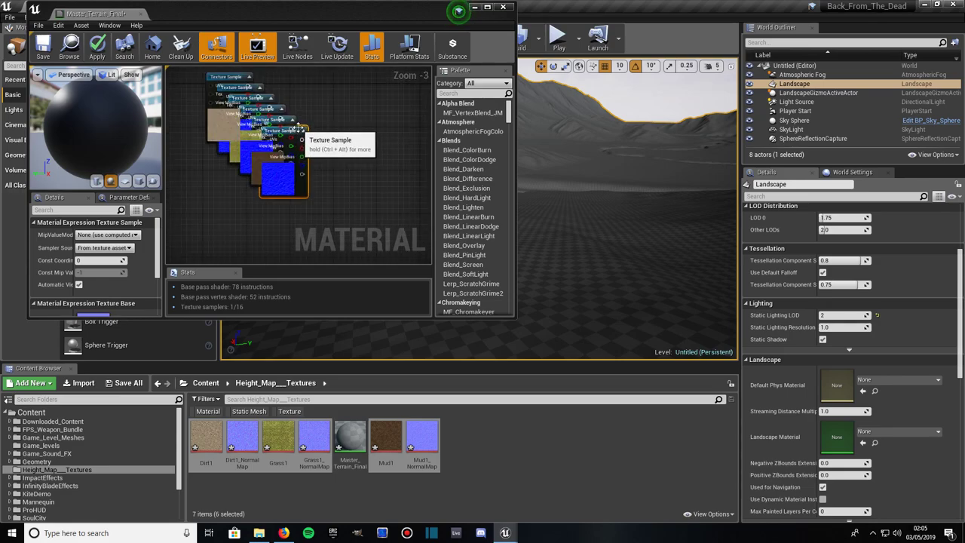
Pull the stacked normal map and texture samples apart into separate positions
drag(293, 132, 290, 226)
scroll(290, 226, down, 5)
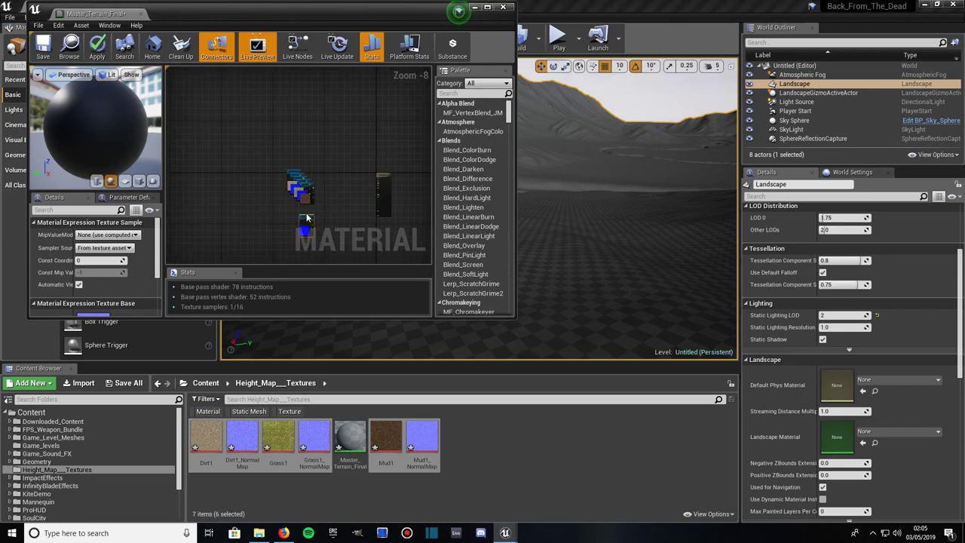
drag(304, 227, 305, 260)
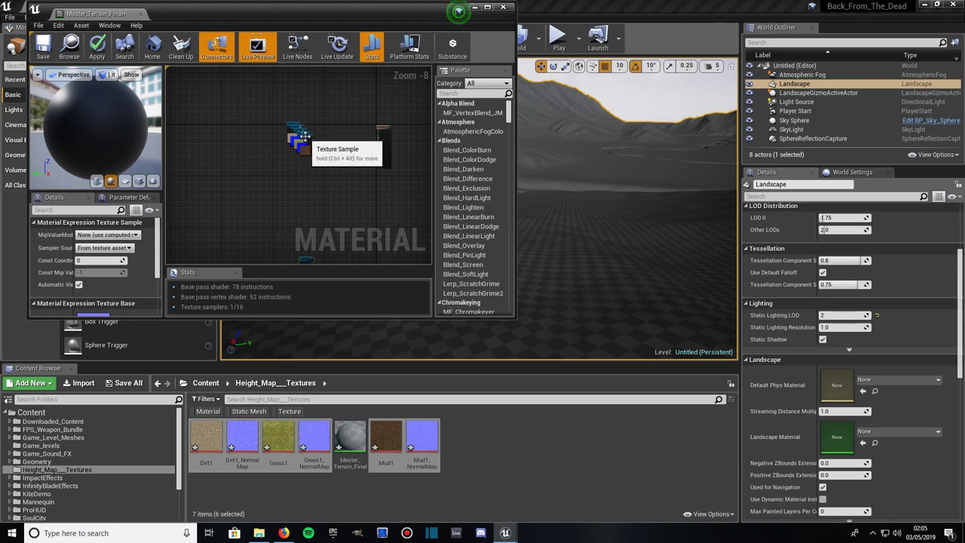
drag(303, 139, 304, 219)
drag(303, 139, 305, 238)
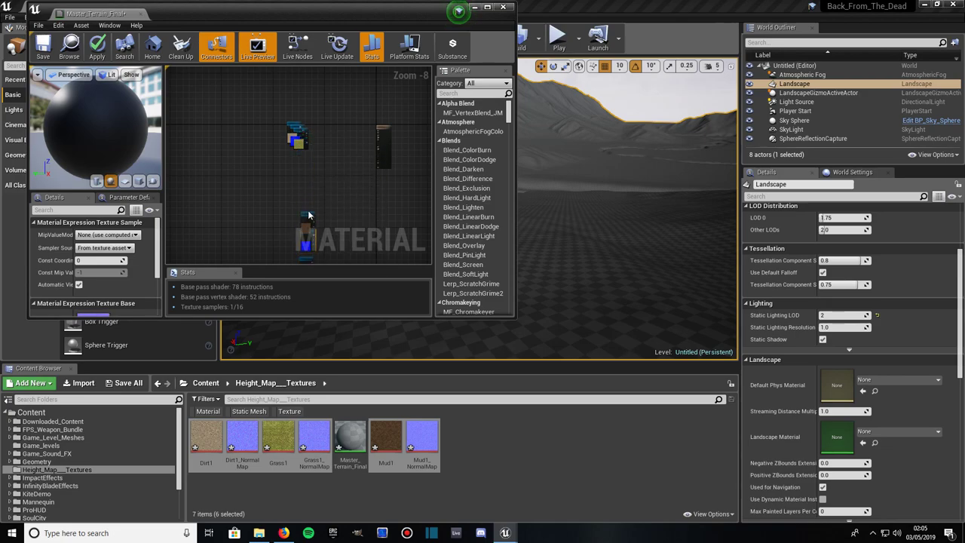
mouse_move(308, 216)
mouse_down()
mouse_move(311, 160)
mouse_move(294, 153)
mouse_move(302, 157)
mouse_move(298, 136)
mouse_move(305, 210)
mouse_up()
Recentre the graph on the samples and move Grass1_NormalMap beside Grass1
scroll(309, 218, up, 6)
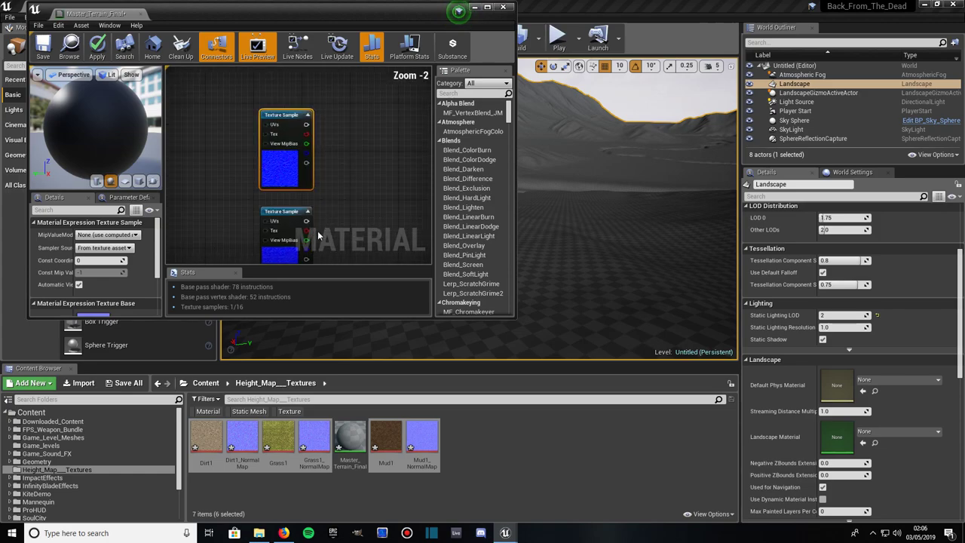
right_drag(318, 235, 307, 107)
scroll(135, 238, down, 3)
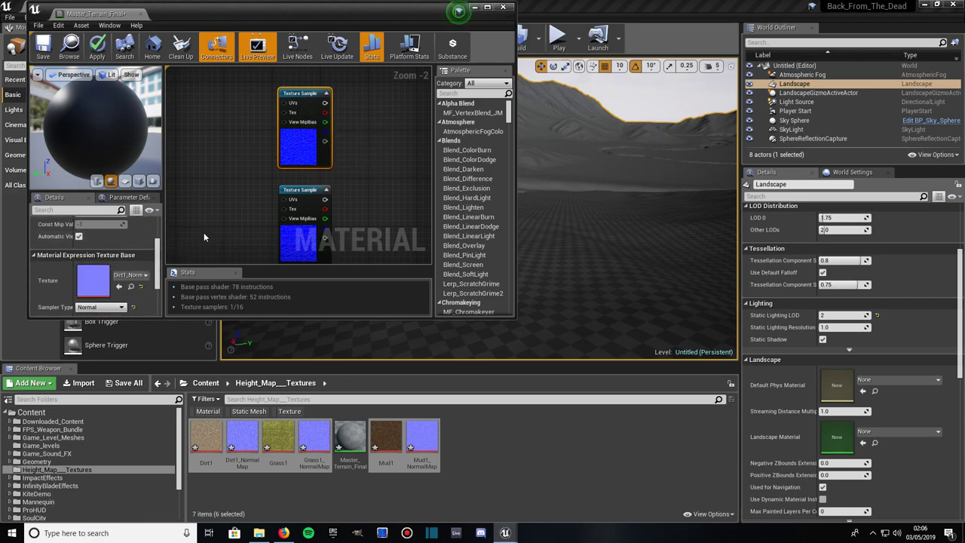
click(308, 193)
right_drag(367, 184, 333, 196)
drag(300, 214, 298, 110)
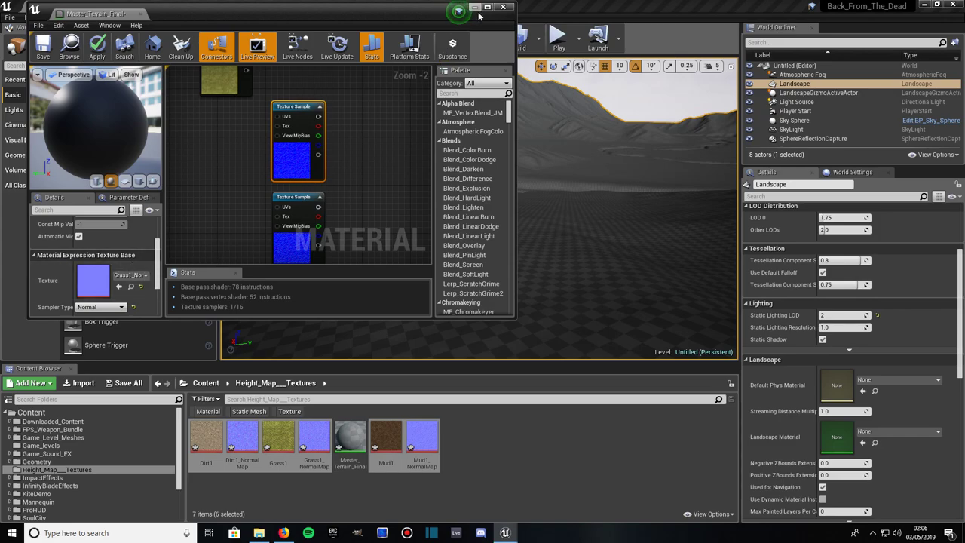
Maximize the Material Editor and nudge the Mud1_NormalMap sample upward
click(487, 8)
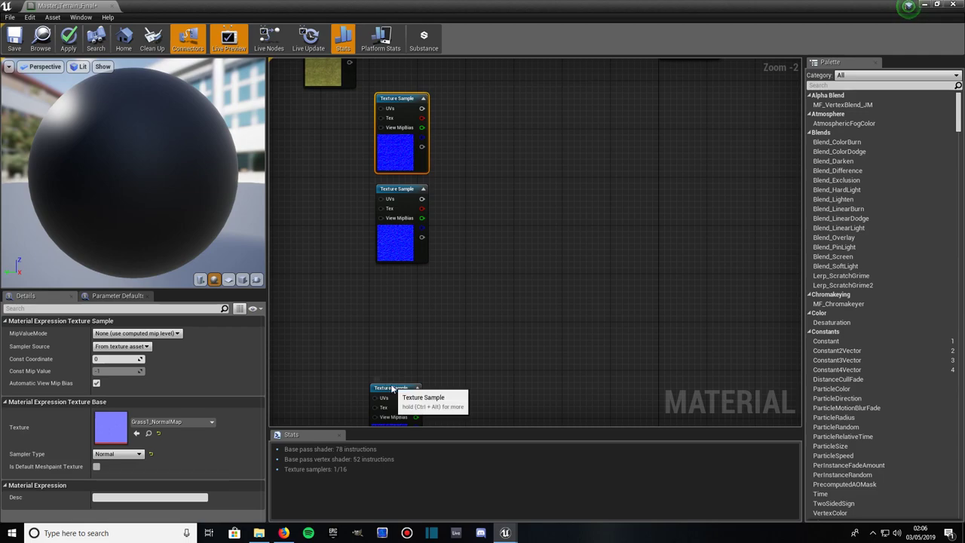
drag(389, 385, 403, 280)
scroll(480, 260, down, 5)
scroll(496, 206, up, 2)
right_drag(496, 206, 472, 342)
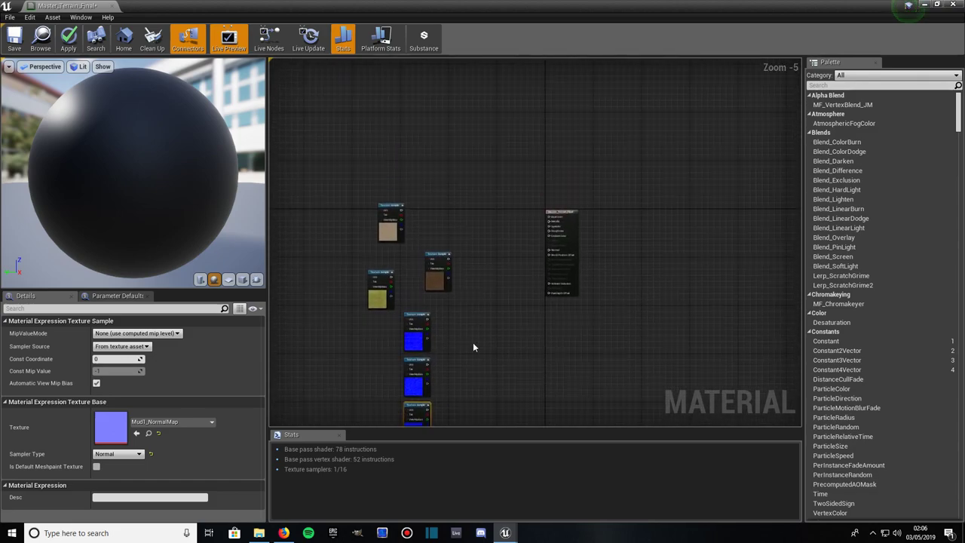
Stack the Grass1, Dirt1 and Mud1 samples in one column at the top left
click(381, 275)
drag(381, 274, 415, 85)
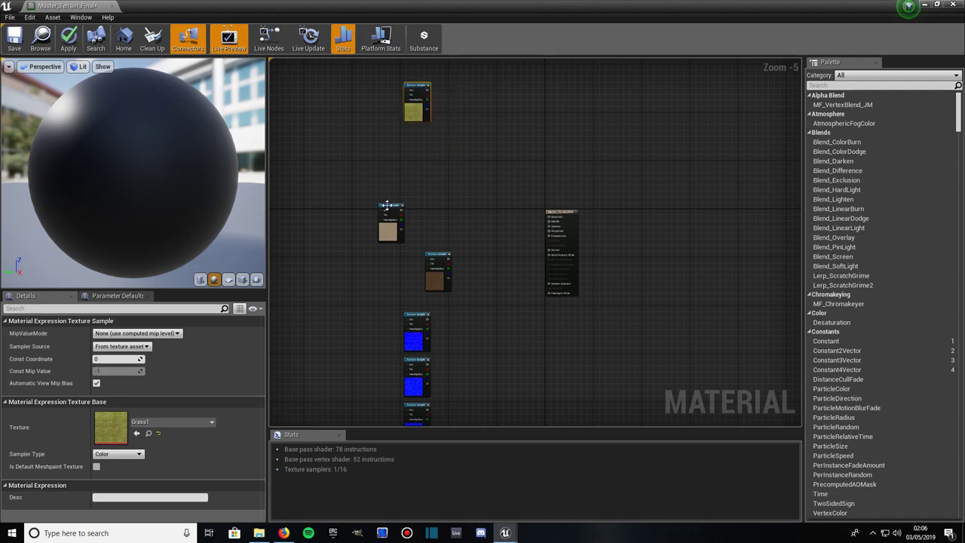
drag(389, 208, 414, 137)
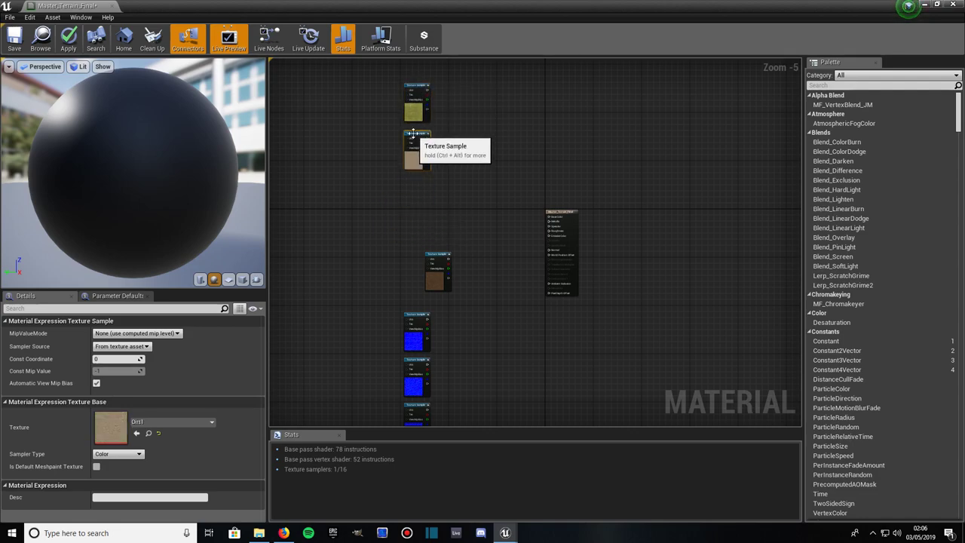
drag(441, 255, 419, 190)
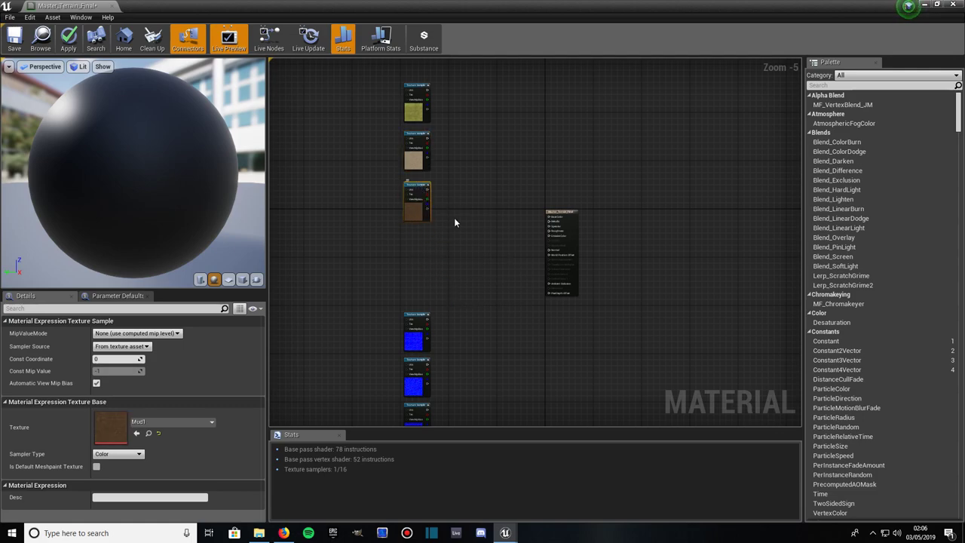
Add a LandscapeLayerBlend node from the 'landsc' search and move it near the output node
right_click(470, 150)
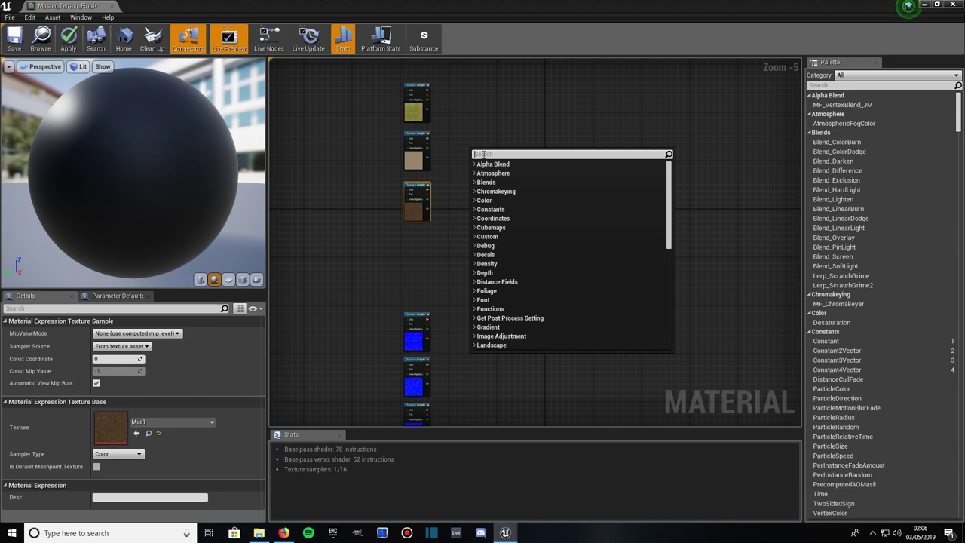
text(lan)
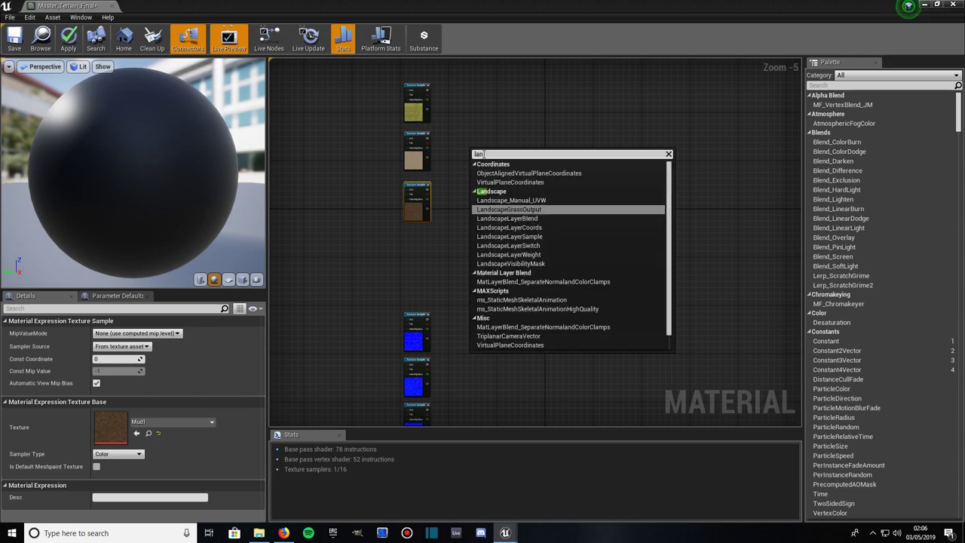
text(dscape)
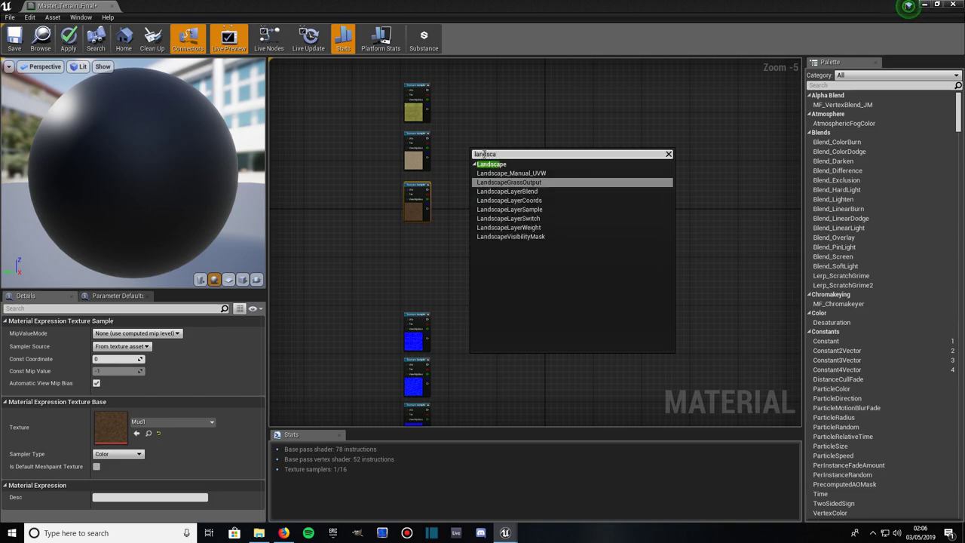
click(501, 193)
click(499, 192)
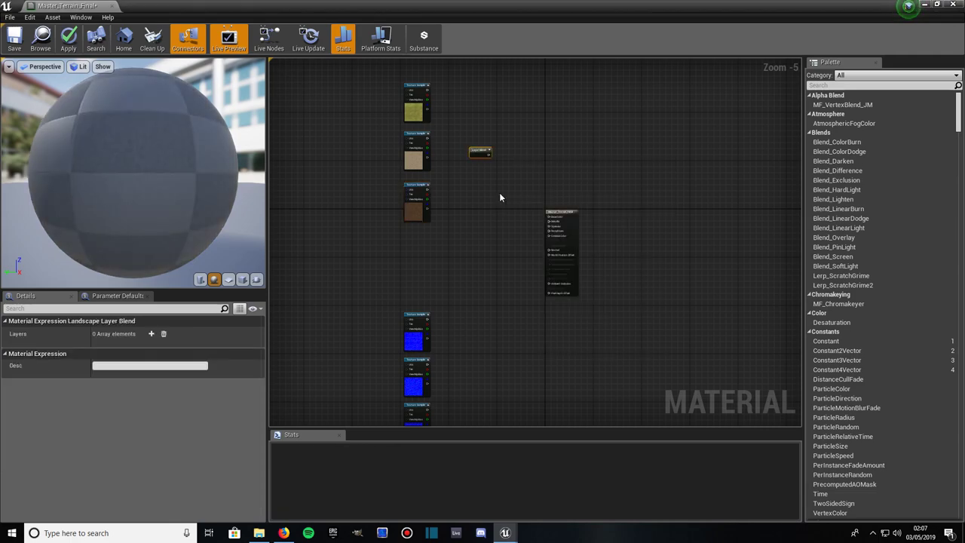
scroll(497, 168, up, 5)
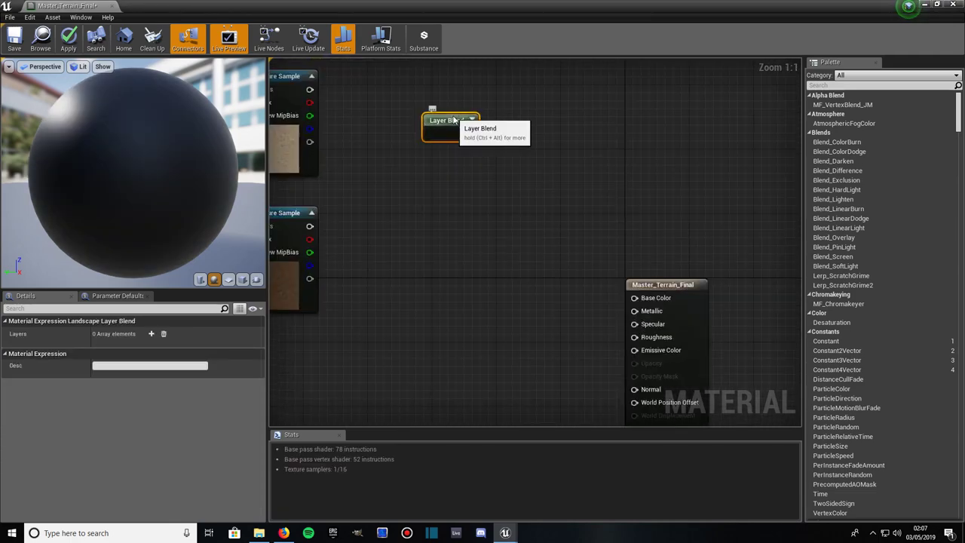
drag(456, 125, 437, 218)
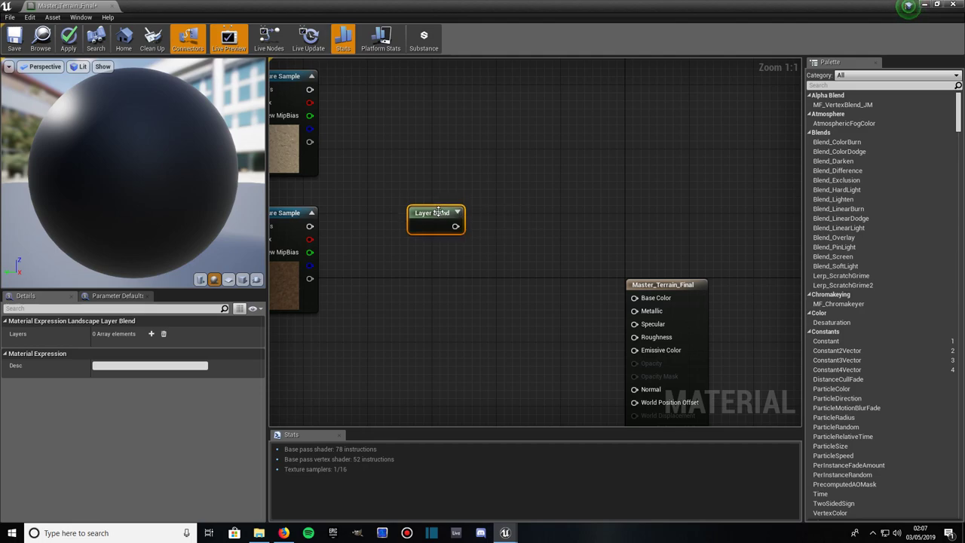
Add three layer elements to the Layer Blend and name the first layer Grass1
click(152, 334)
click(151, 333)
click(151, 334)
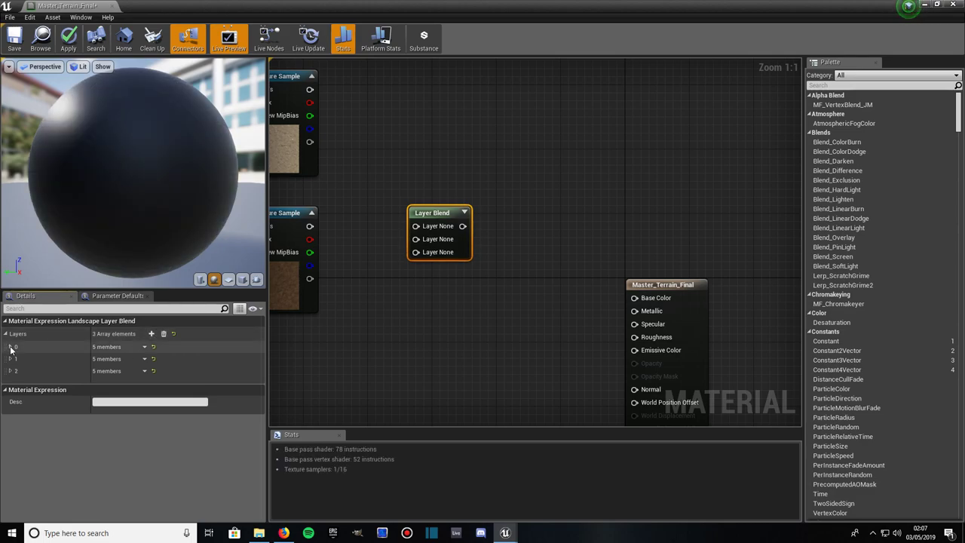
click(10, 347)
click(125, 360)
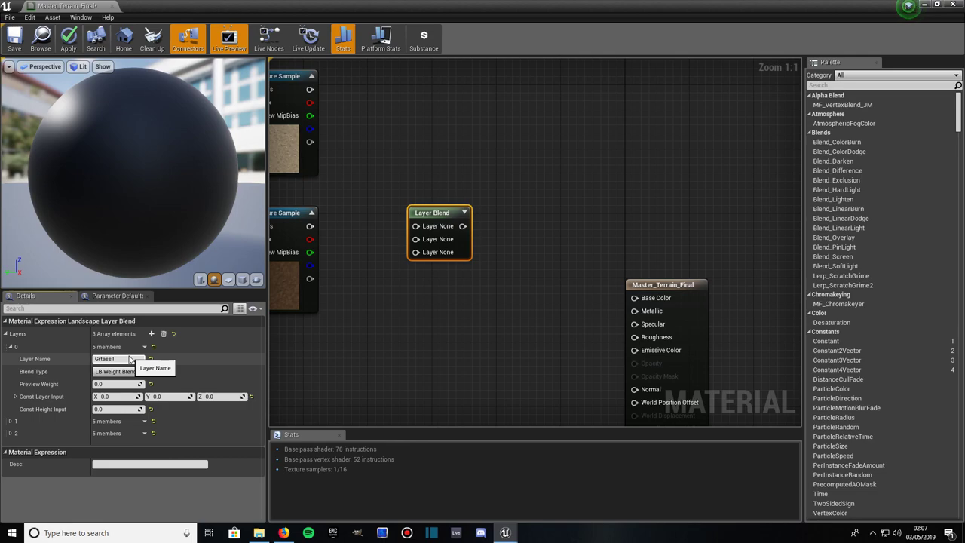
text(Grtass1)
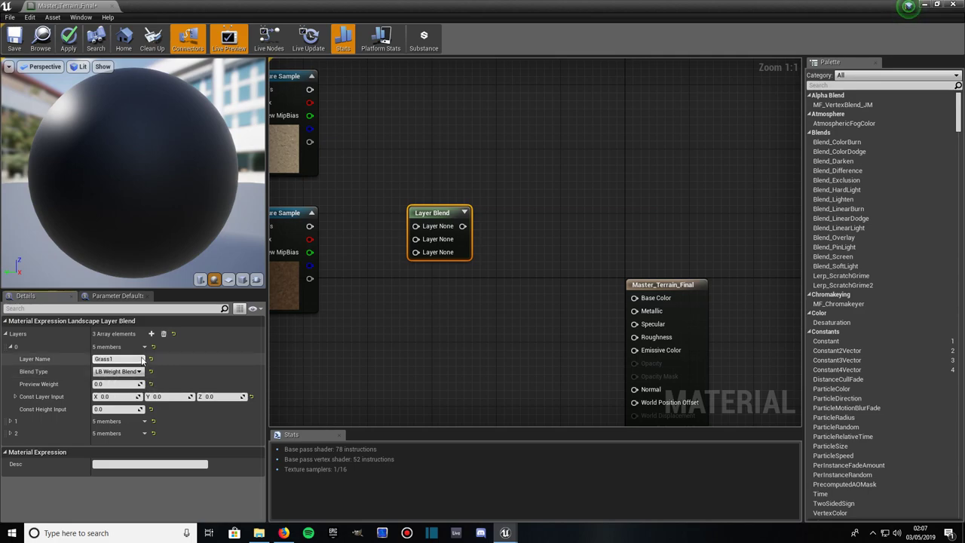
click(10, 347)
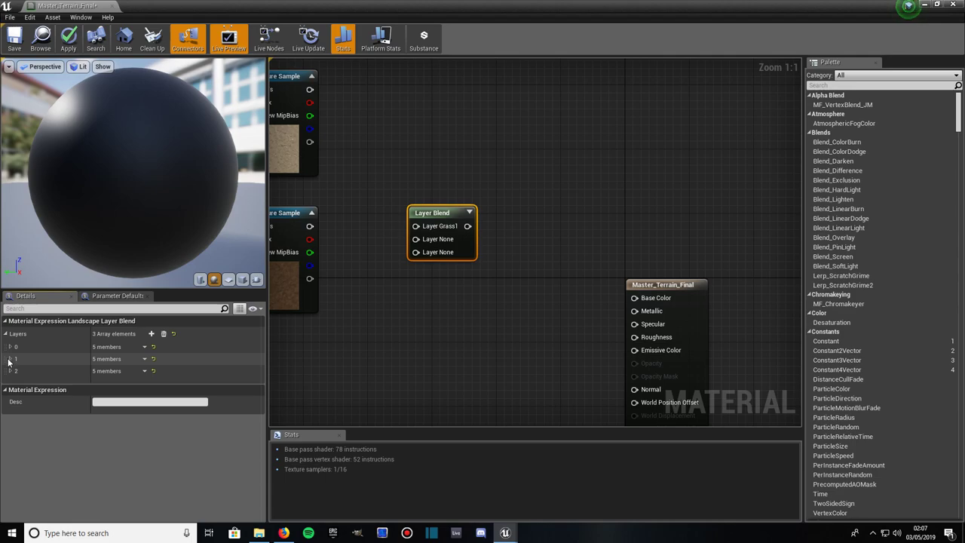
Name the second and third layers Dirt1 and Mud1
click(10, 359)
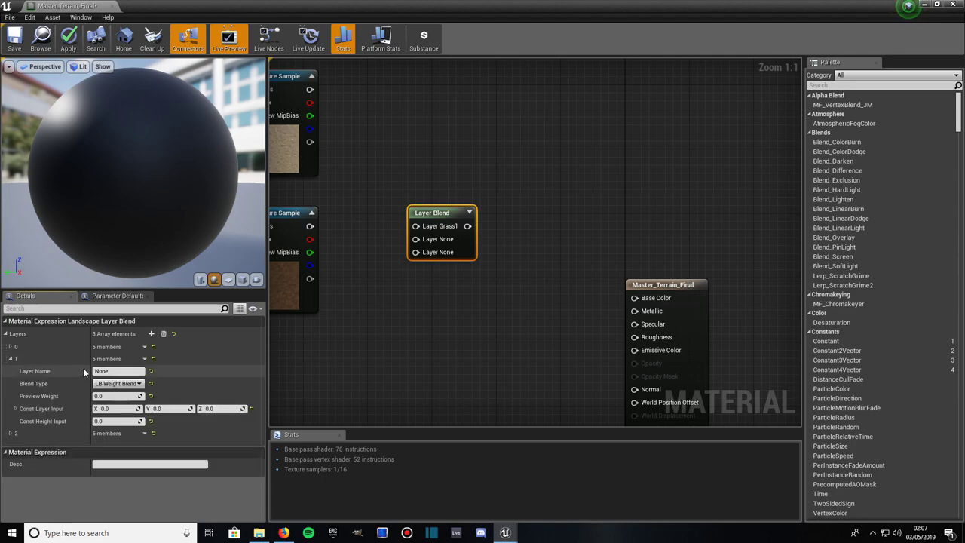
click(96, 371)
drag(96, 371, 130, 370)
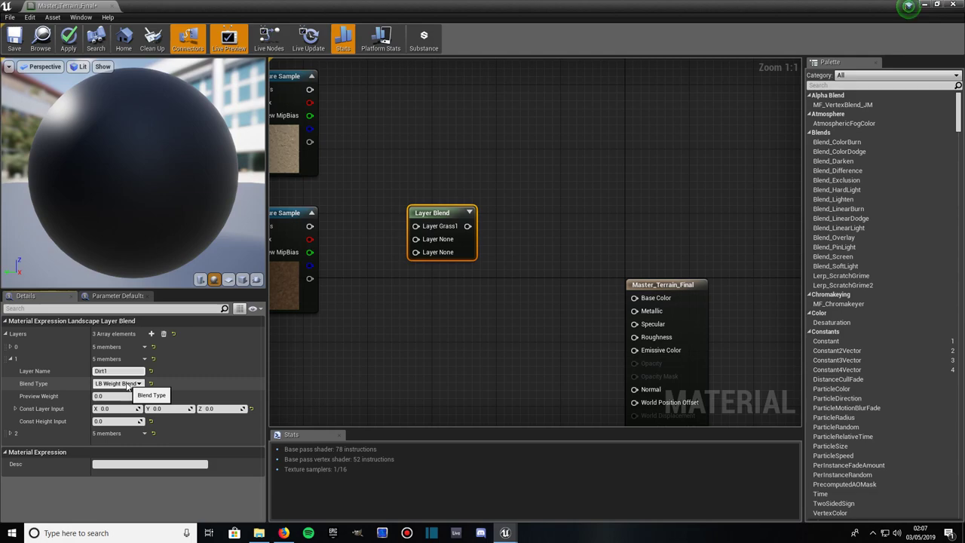
click(10, 360)
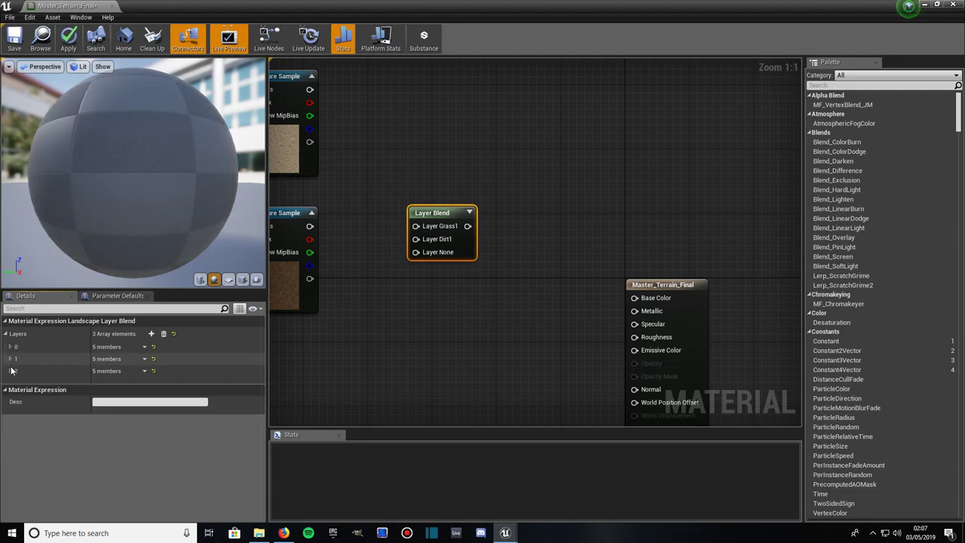
click(11, 371)
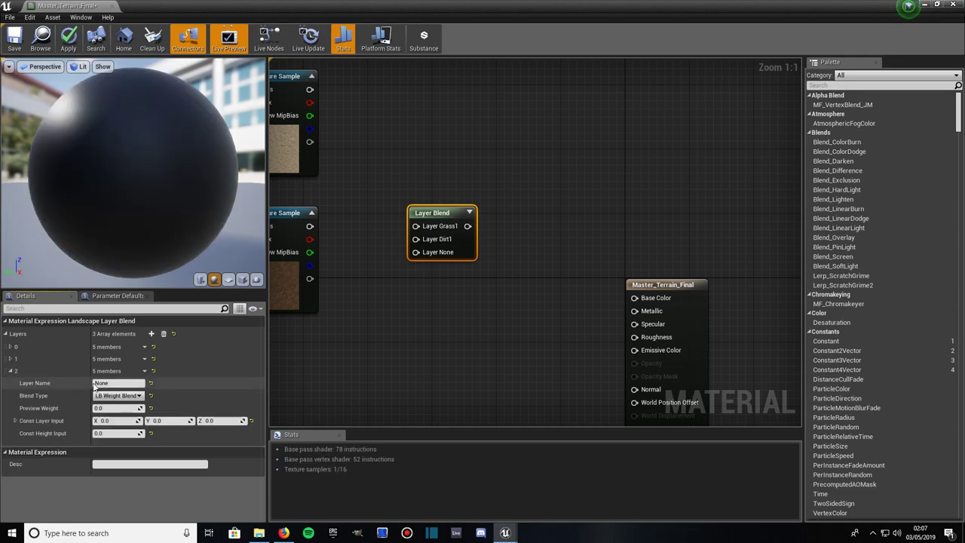
click(143, 383)
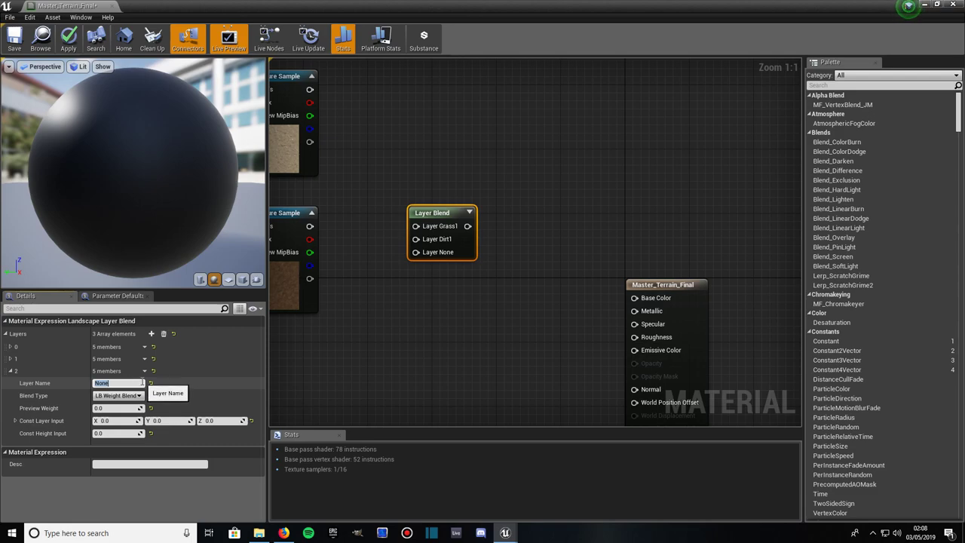
text(Mud1)
key(Return)
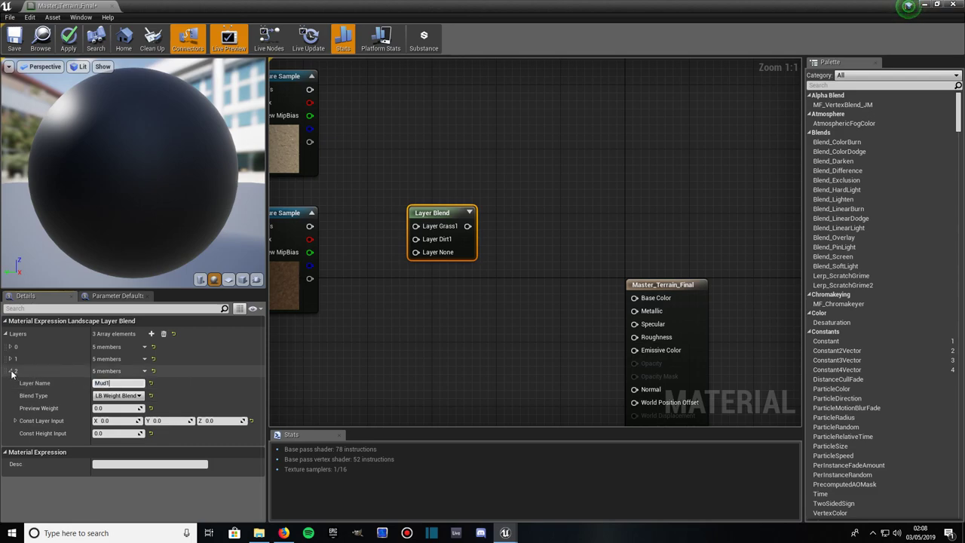
click(11, 372)
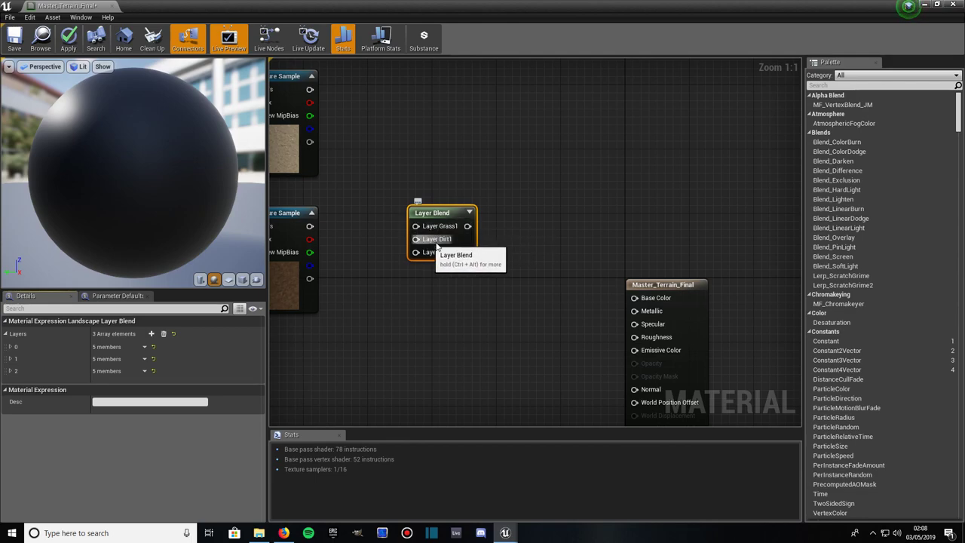
Duplicate the Layer Blend with Ctrl+W and place the copy beside the normal-map samples
scroll(463, 301, down, 2)
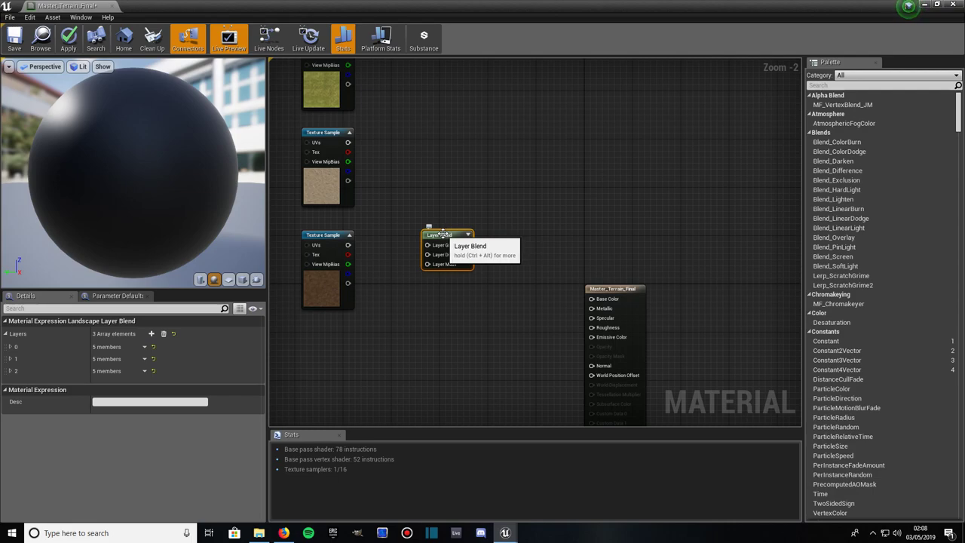
key(ctrl+w)
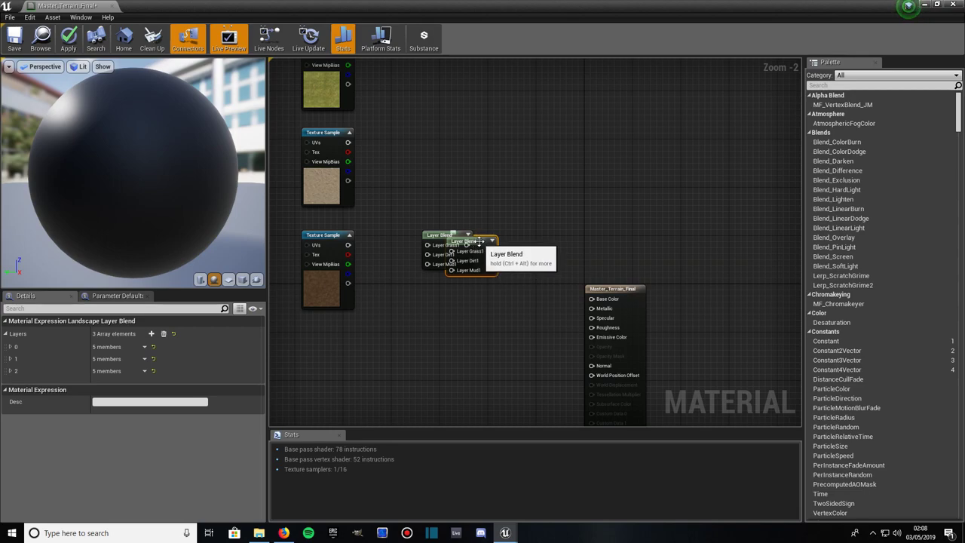
drag(481, 241, 483, 398)
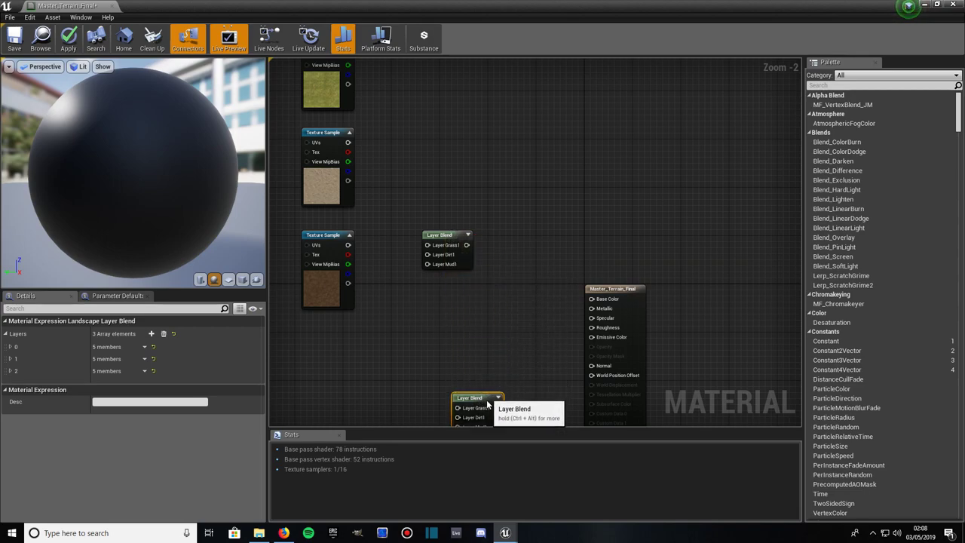
scroll(501, 351, up, 2)
right_drag(501, 356, 502, 65)
drag(502, 65, 473, 342)
scroll(456, 246, down, 6)
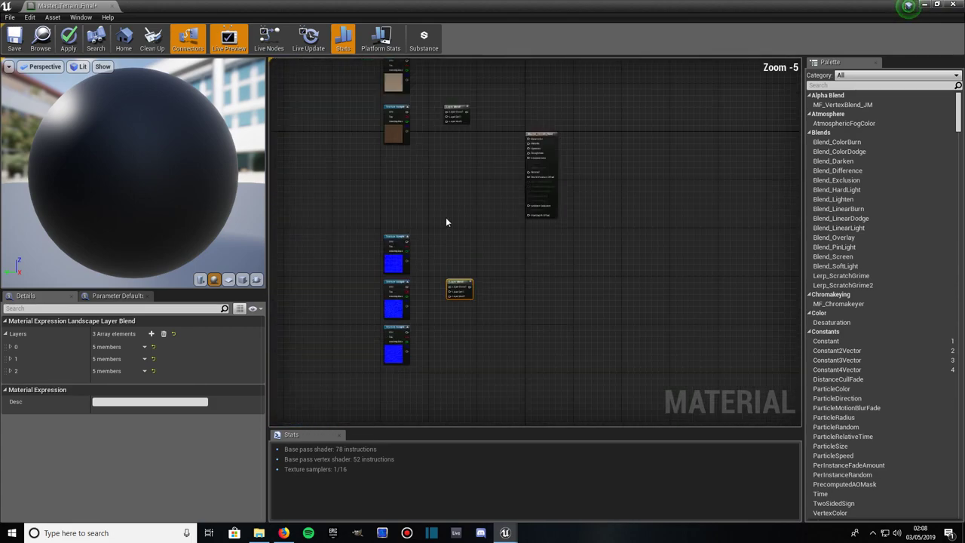
drag(459, 294, 459, 250)
scroll(407, 274, up, 3)
scroll(411, 267, up, 2)
right_drag(427, 259, 441, 275)
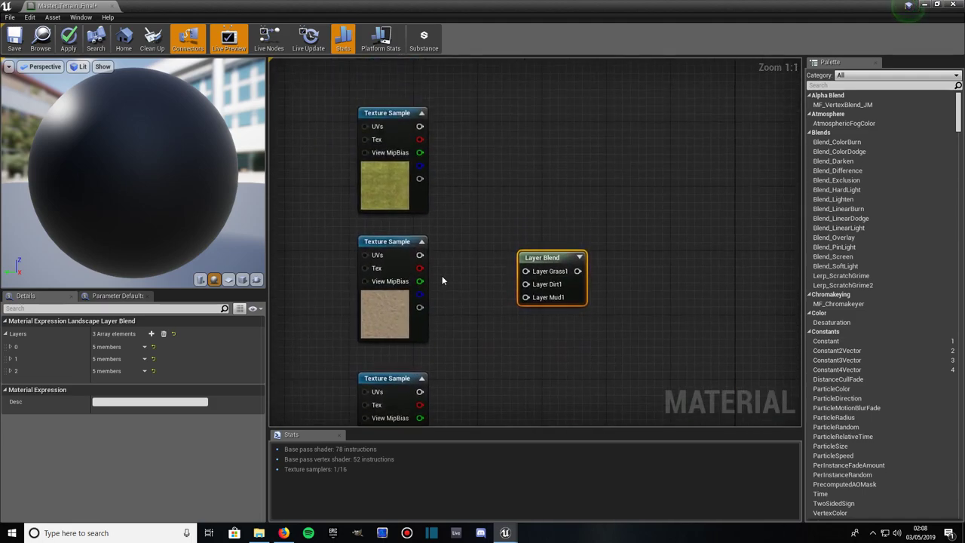
Wire the grass, dirt and mud samples' RGB outputs to Layer Grass1, Layer Dirt1 and Layer Mud1
click(384, 127)
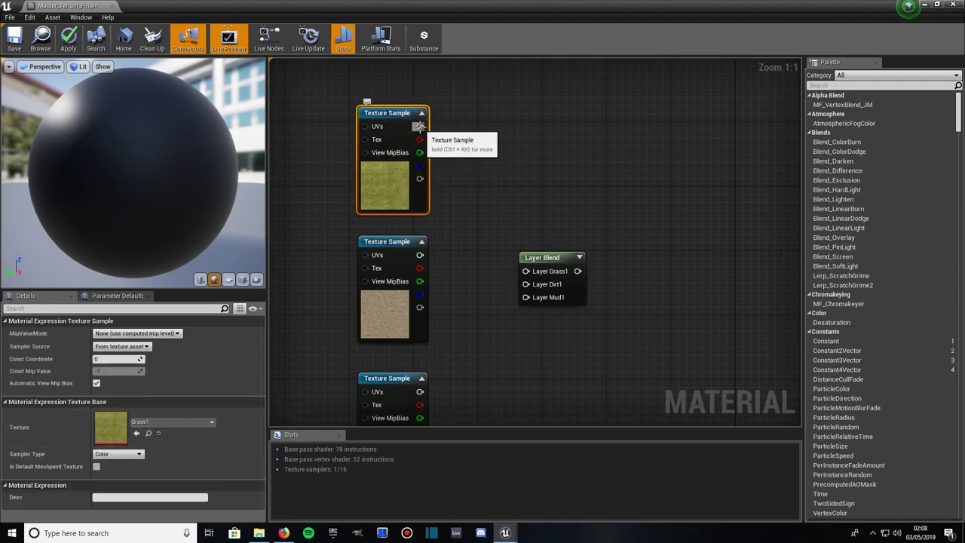
drag(419, 126, 525, 272)
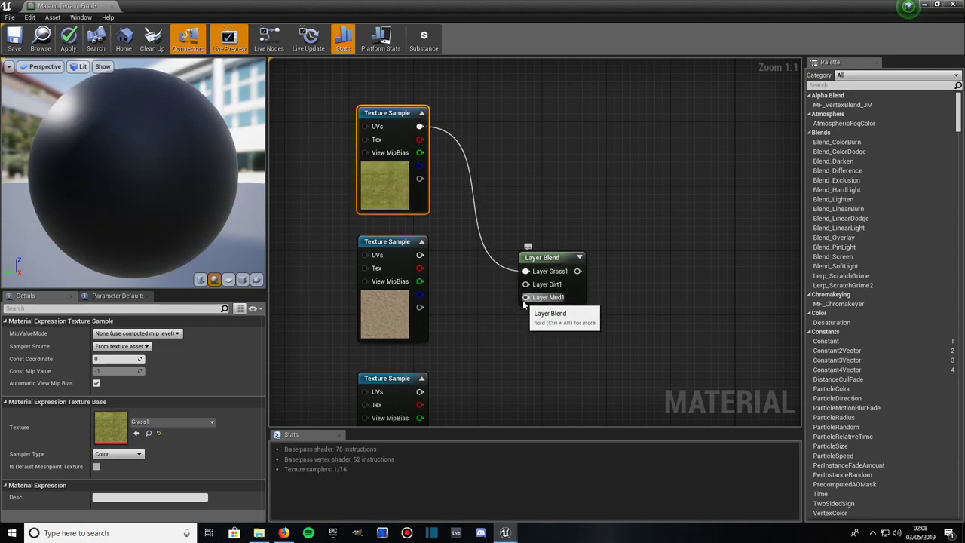
click(386, 243)
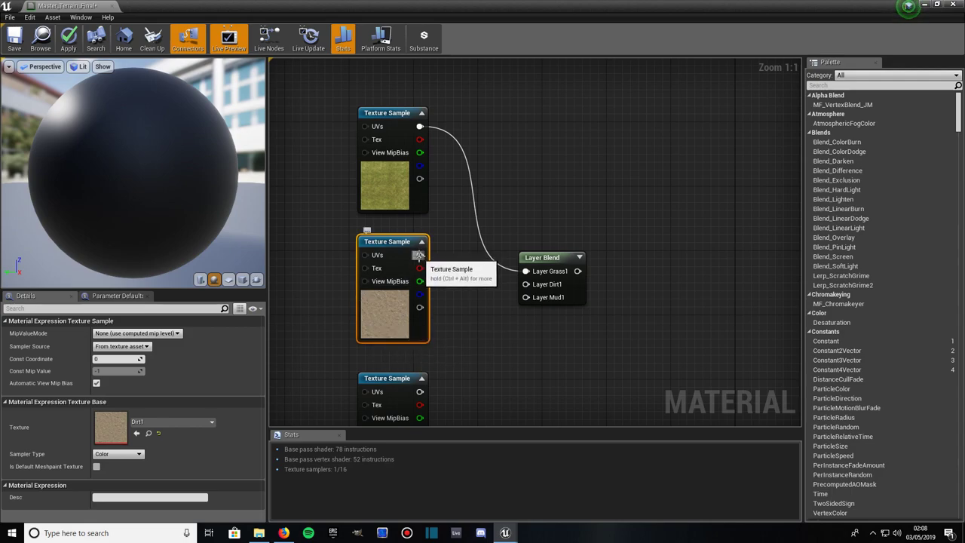
drag(419, 257, 526, 284)
click(388, 378)
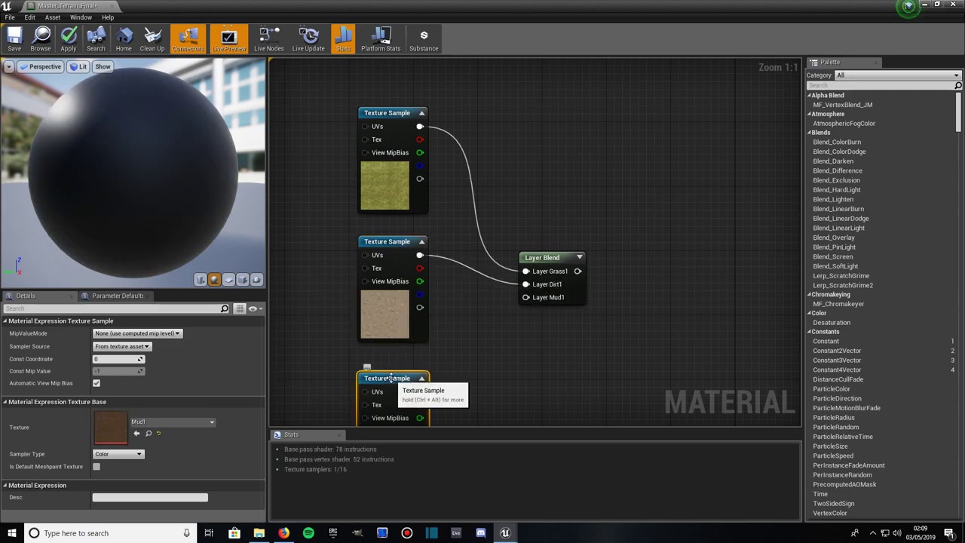
drag(389, 378, 393, 370)
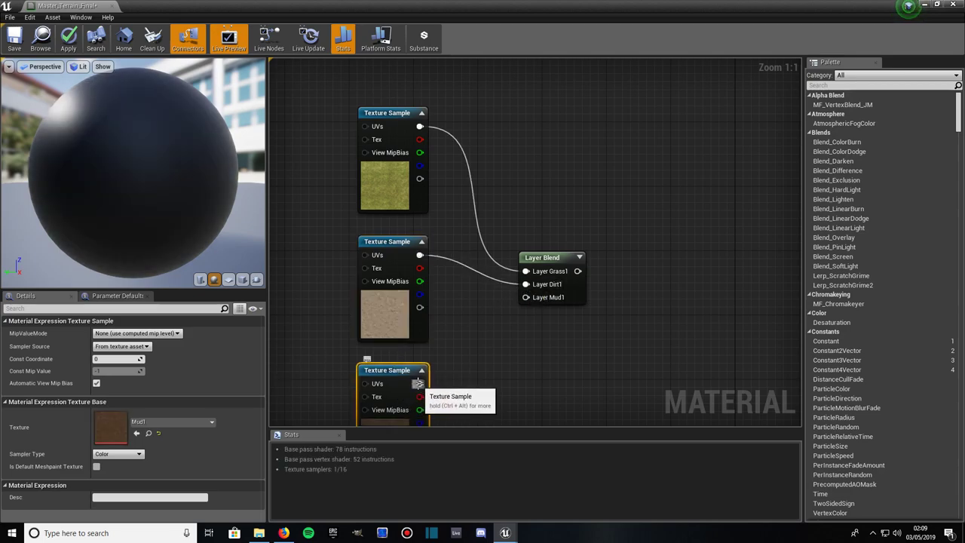
drag(417, 384, 525, 297)
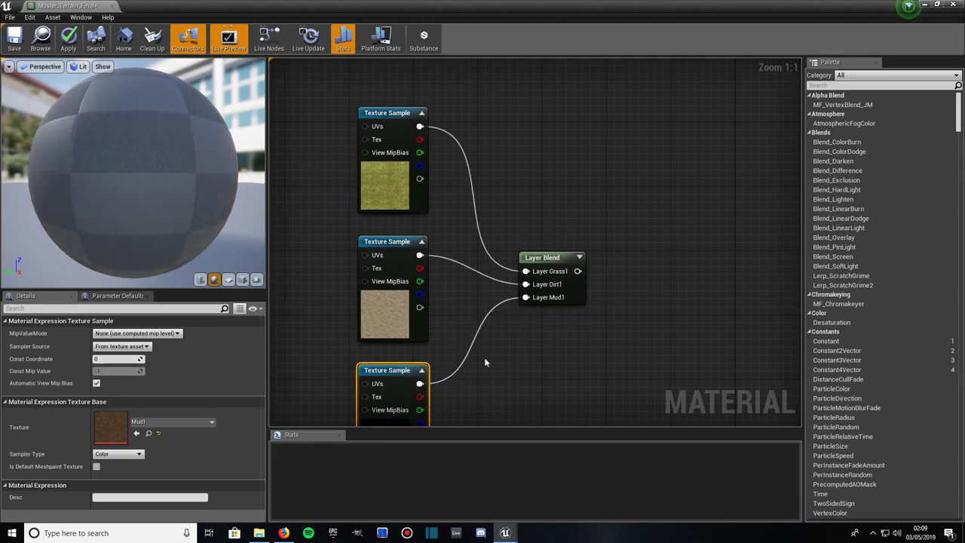
scroll(485, 362, down, 3)
Connect the Grass1, Dirt1 and Mud1 normal maps to the second Layer Blend's matching pins
right_drag(476, 367, 453, 148)
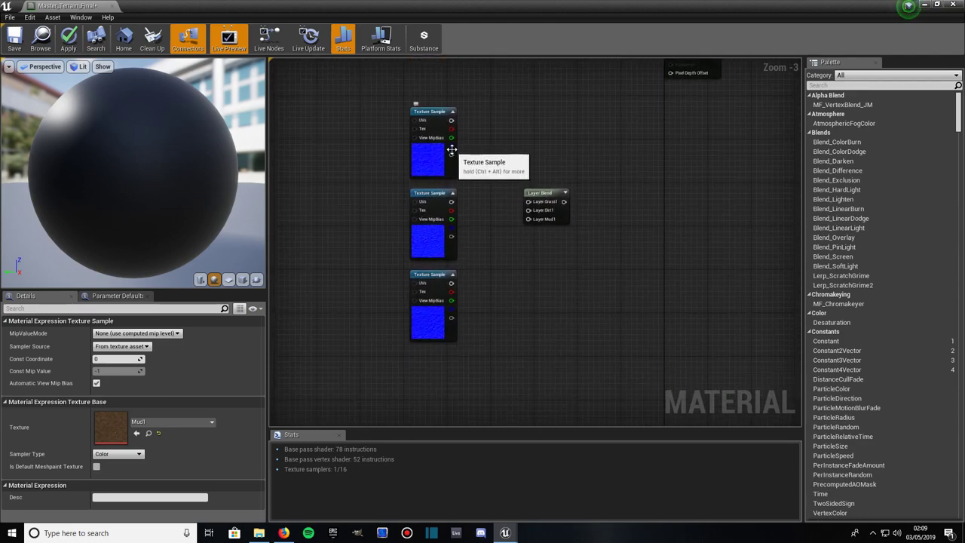
scroll(451, 149, up, 3)
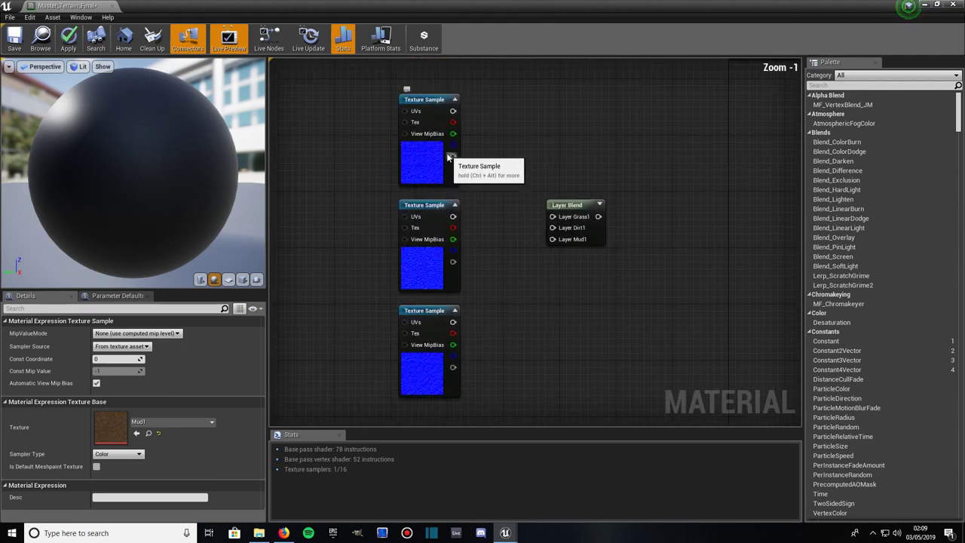
click(426, 96)
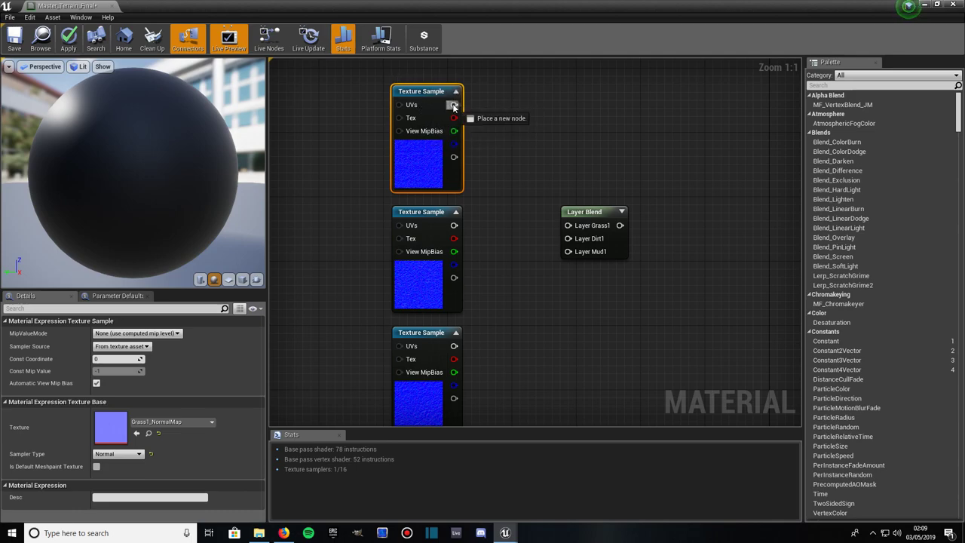
drag(453, 105, 567, 225)
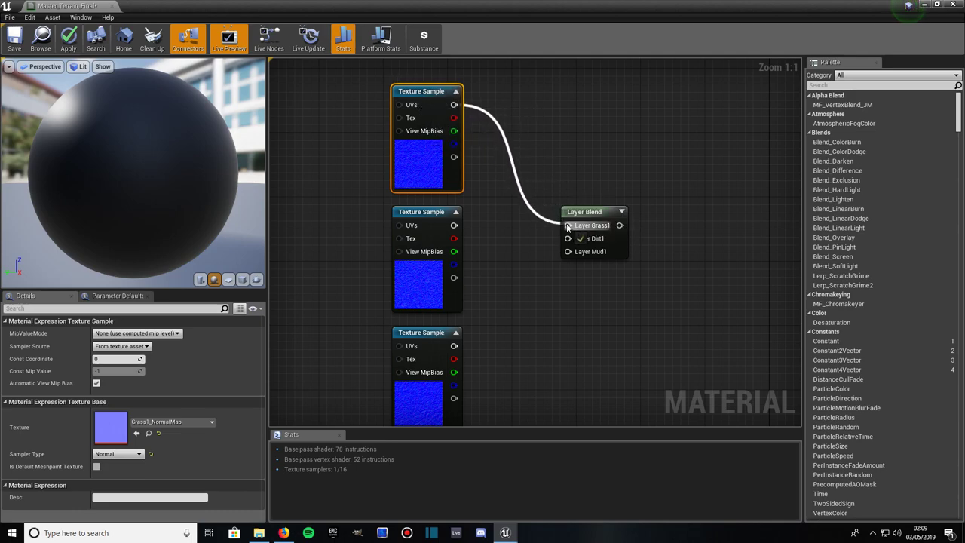
click(441, 212)
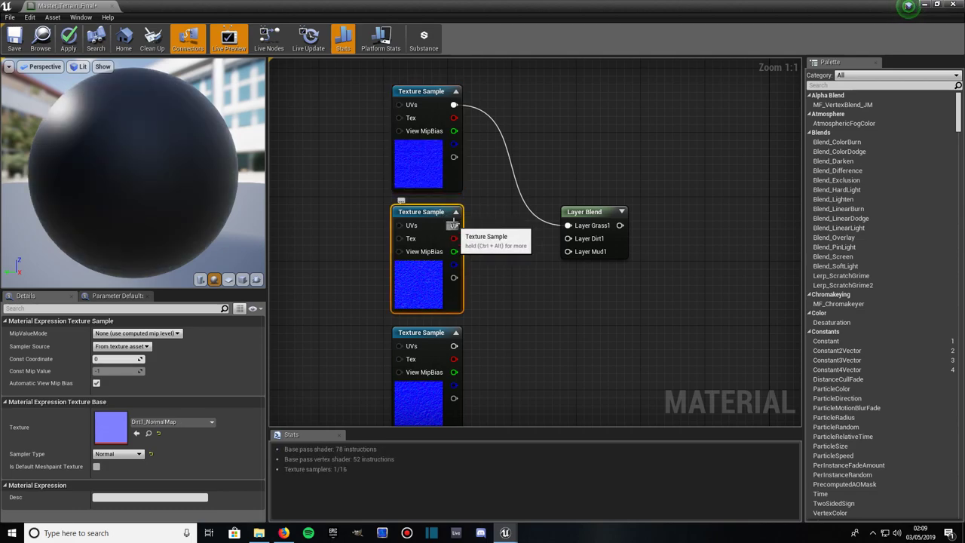
drag(465, 232, 567, 238)
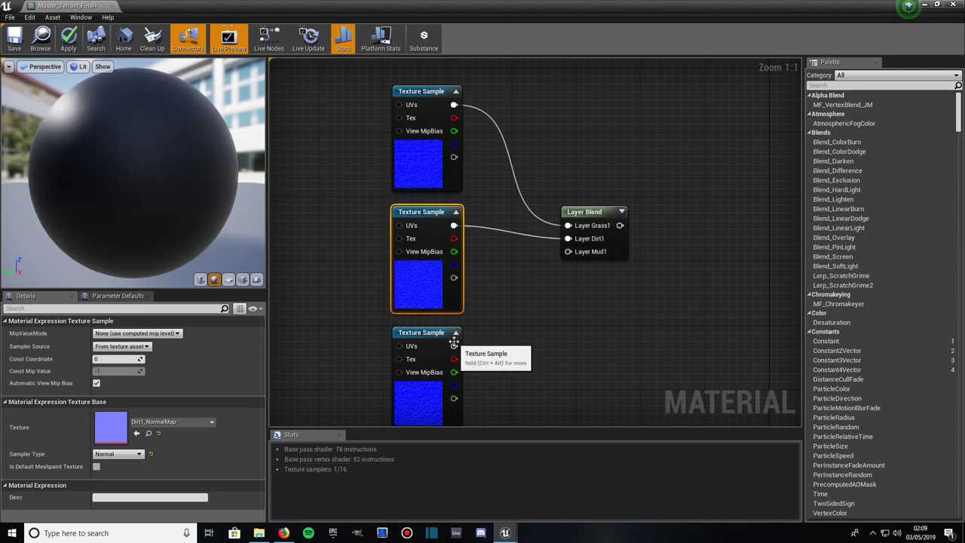
drag(453, 346, 568, 252)
scroll(595, 263, down, 3)
scroll(595, 268, down, 3)
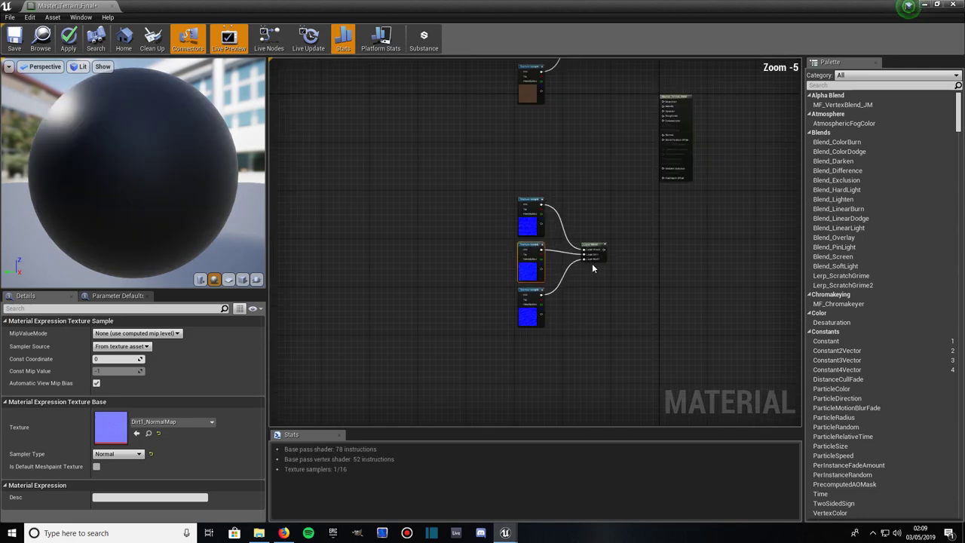
Box-select the blend groups and nudge the colour Layer Blend node slightly right
right_drag(612, 212, 512, 258)
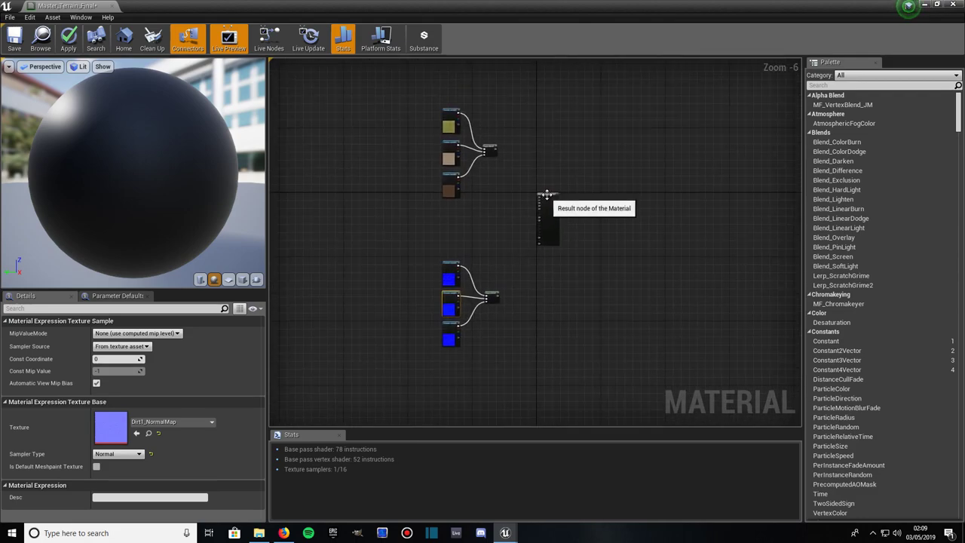
drag(526, 363, 441, 118)
click(496, 125)
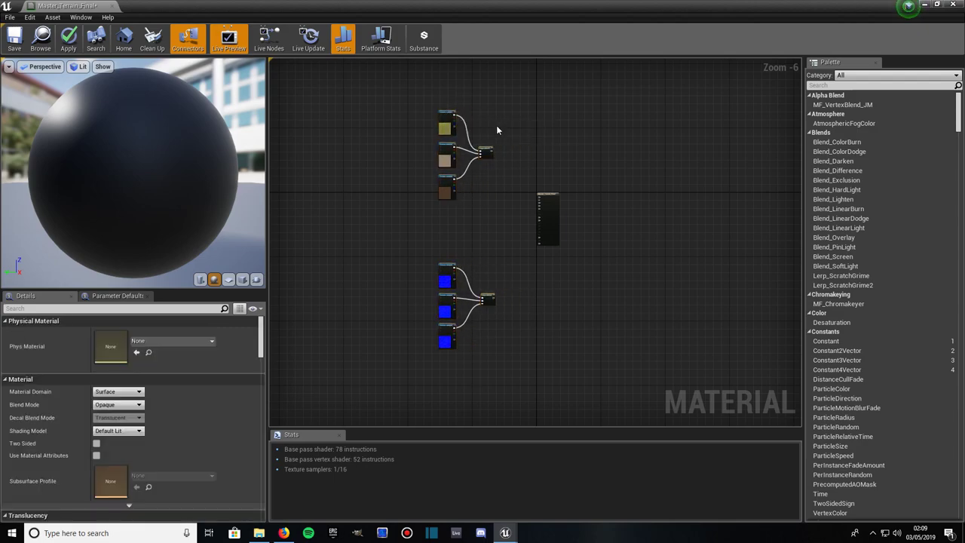
drag(502, 178, 446, 140)
drag(500, 352, 451, 245)
scroll(488, 242, up, 3)
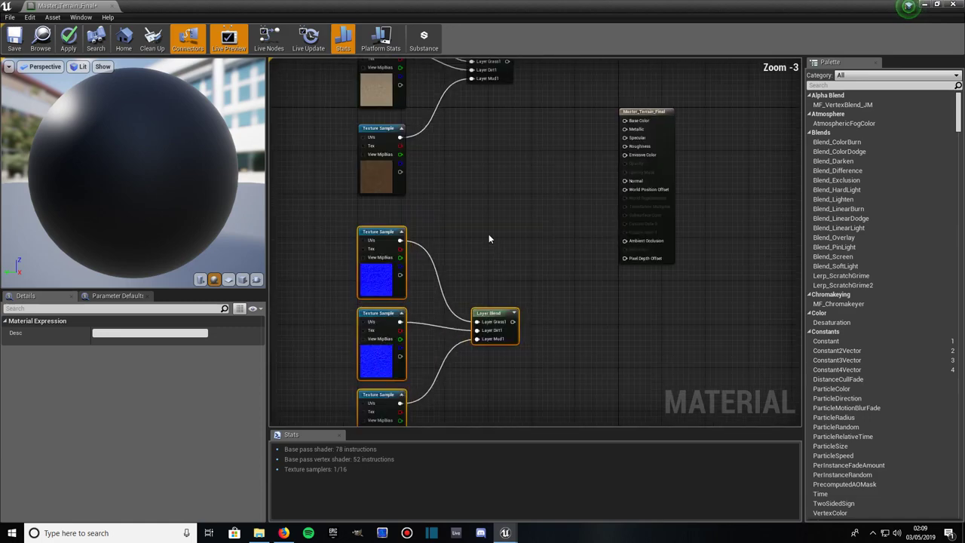
right_drag(494, 166, 496, 213)
scroll(498, 215, up, 2)
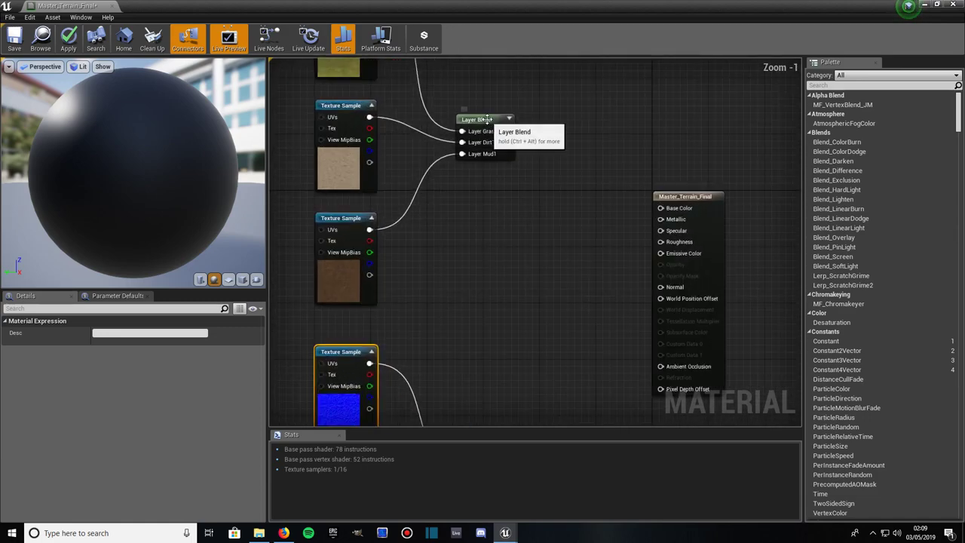
click(484, 119)
drag(486, 119, 493, 119)
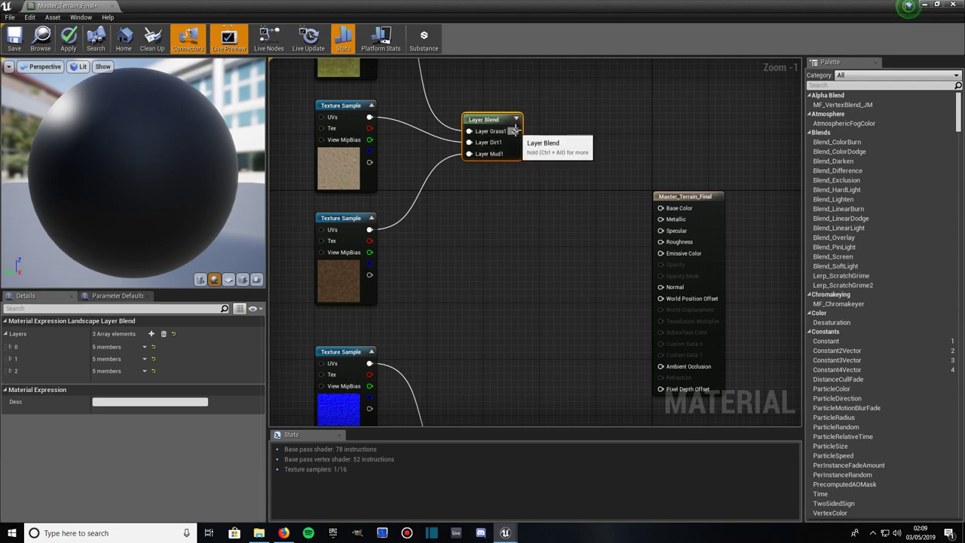
Connect the colour Layer Blend to Base Color and the normal-map blend to Normal
drag(514, 131, 662, 212)
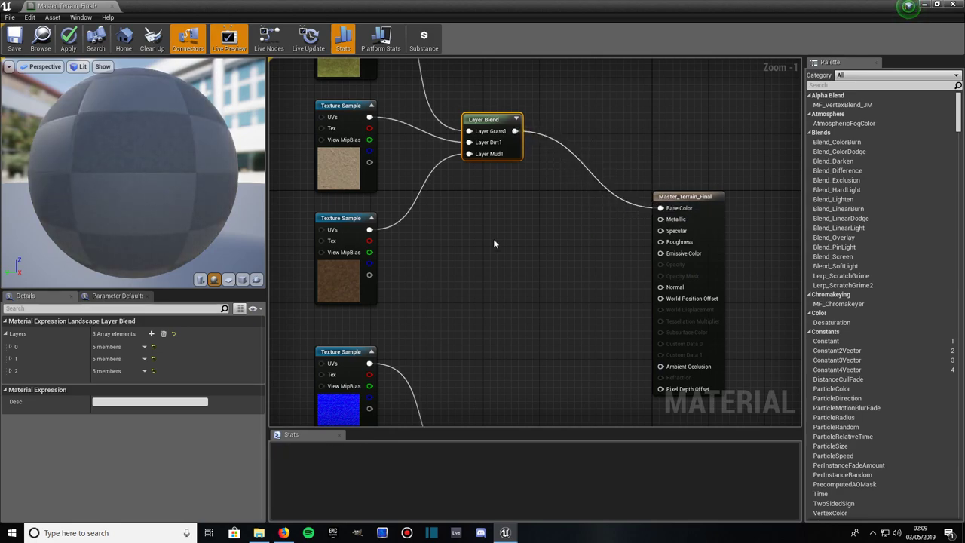
right_drag(467, 388, 456, 192)
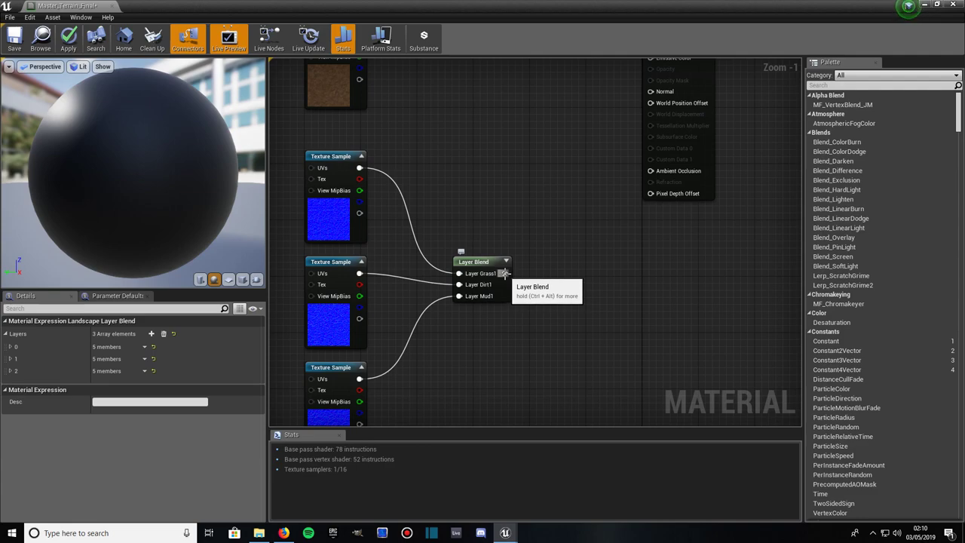
mouse_move(503, 273)
mouse_down()
mouse_move(520, 270)
mouse_move(622, 113)
mouse_move(630, 305)
mouse_move(649, 289)
mouse_up()
scroll(521, 252, down, 5)
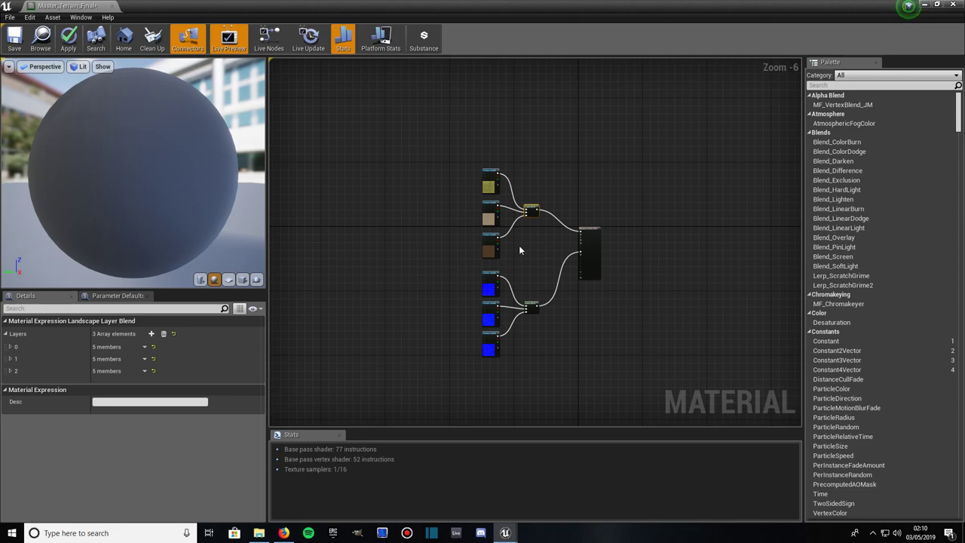
Apply and save Master_Terrain_Final, compiling to 77 base-pass instructions
click(69, 39)
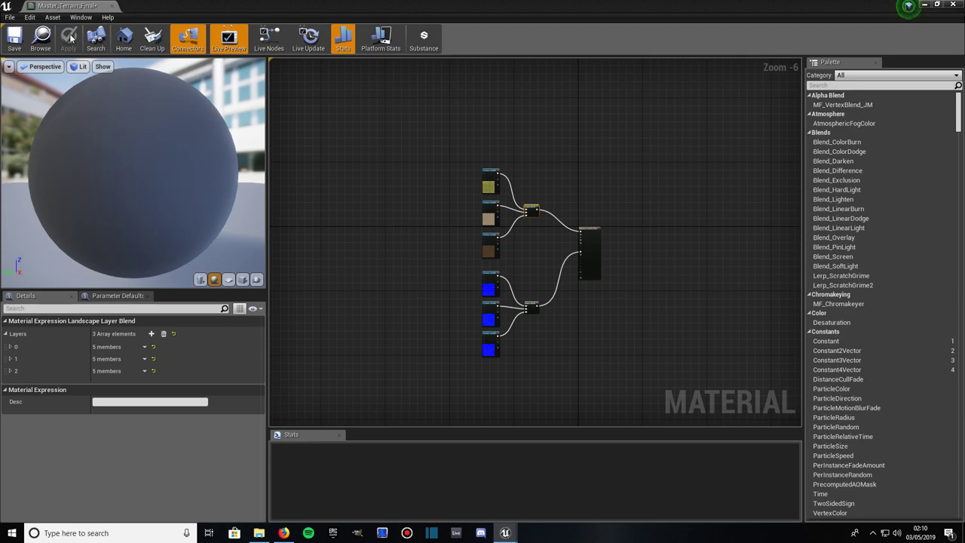
click(15, 37)
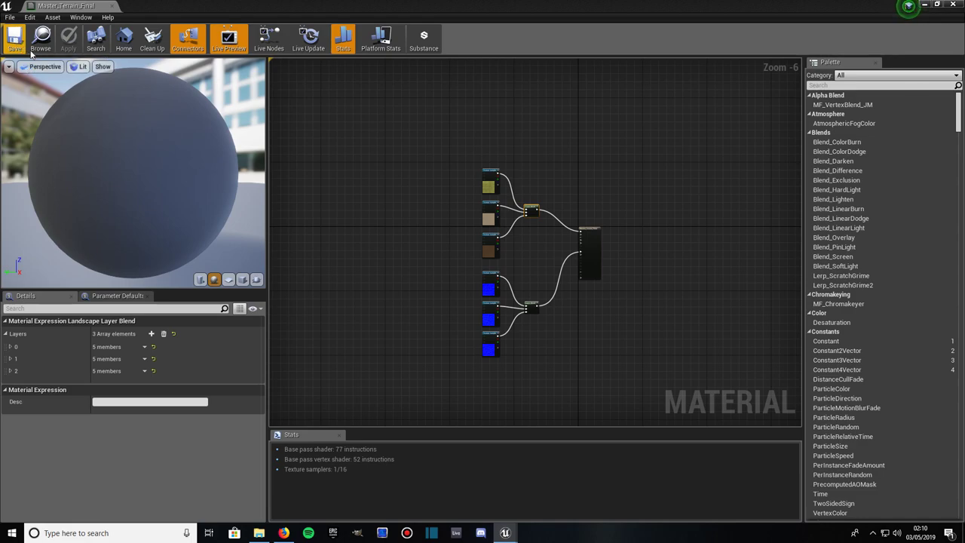
scroll(502, 219, up, 1)
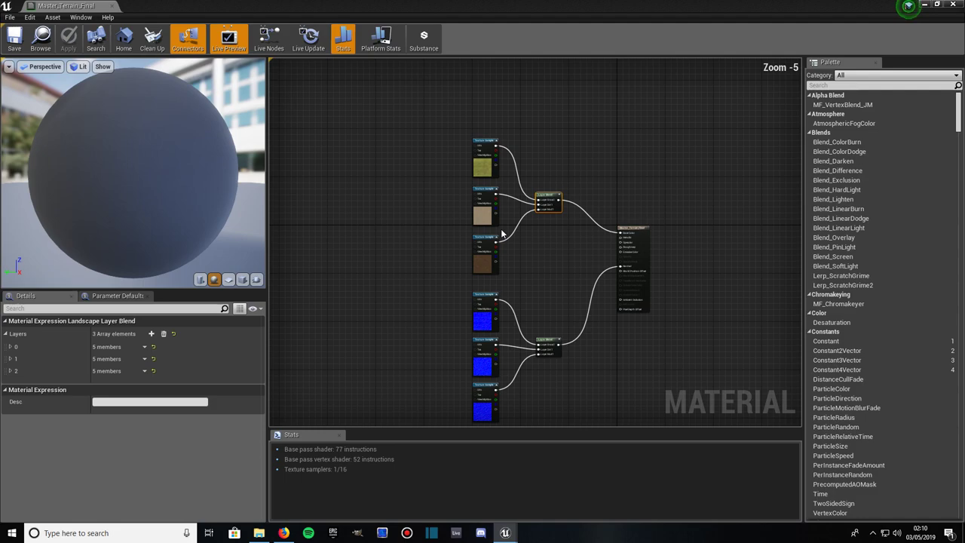
scroll(537, 249, up, 2)
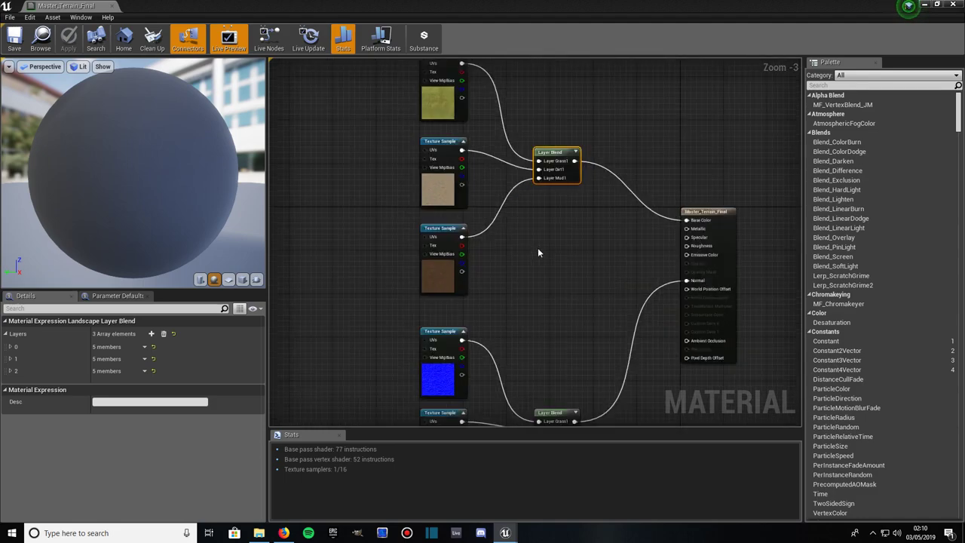
scroll(539, 252, up, 1)
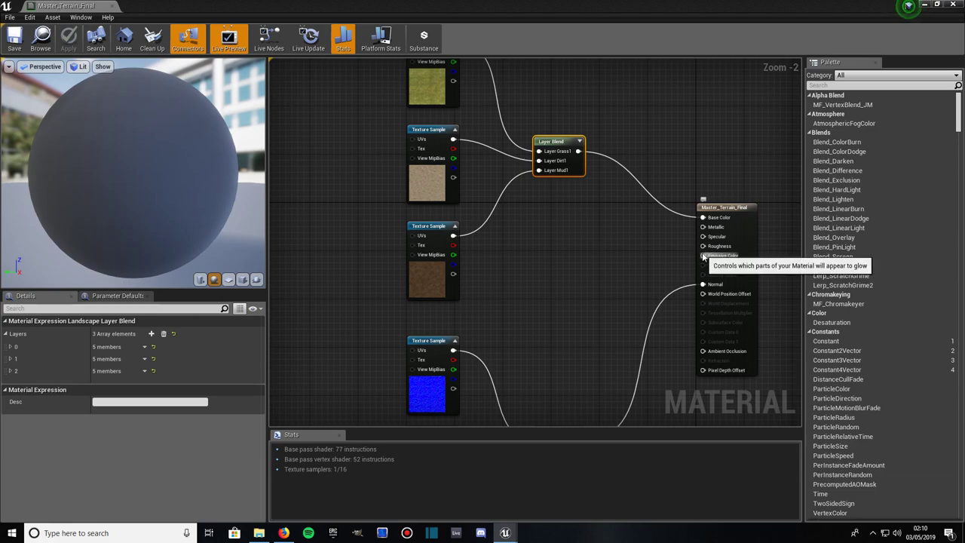
Drive Roughness with a Constant of 1.0, then apply and save the material
drag(702, 247, 624, 250)
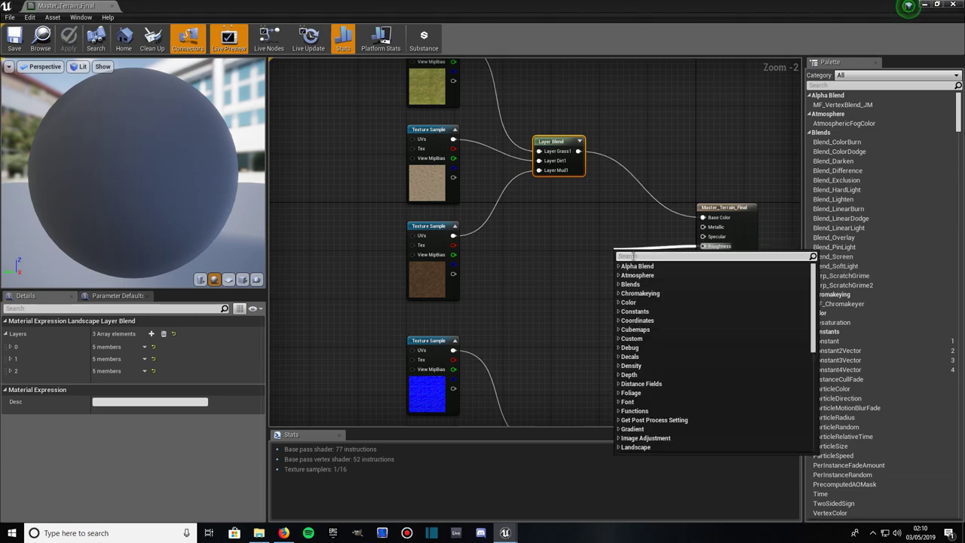
click(618, 312)
click(626, 320)
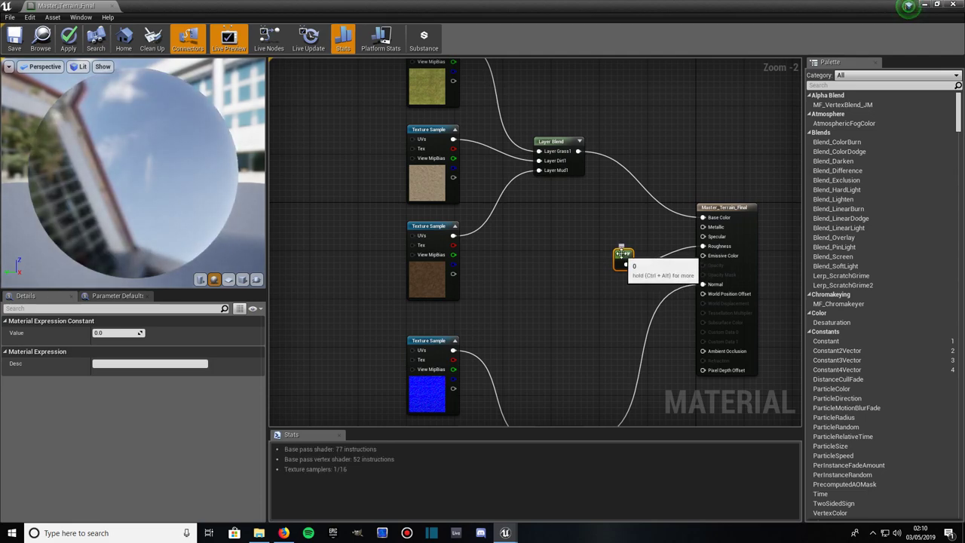
click(109, 333)
text(1)
key(Return)
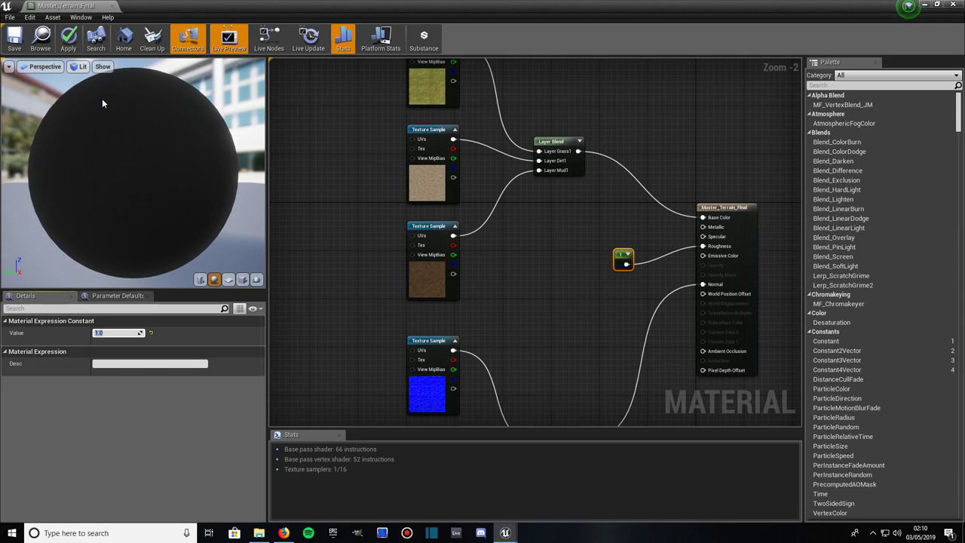
click(72, 49)
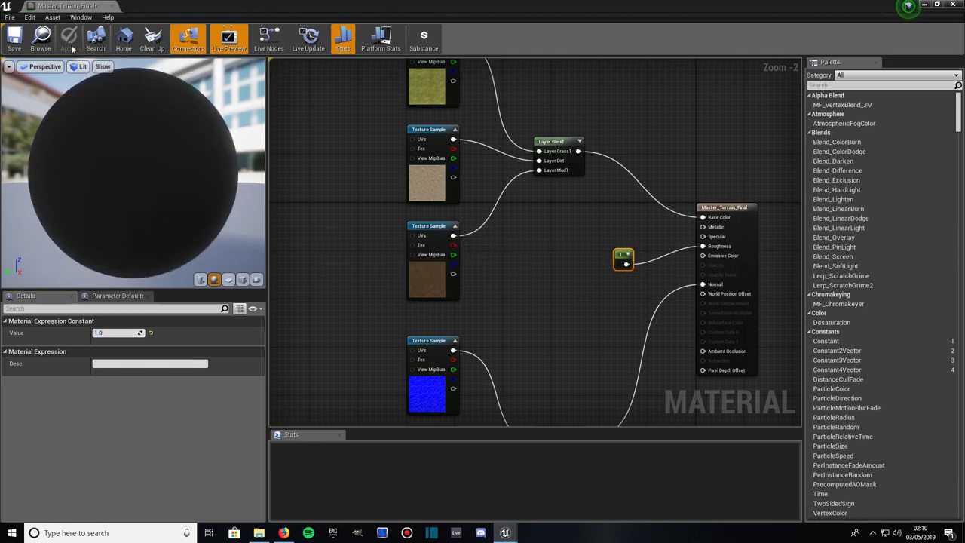
click(15, 45)
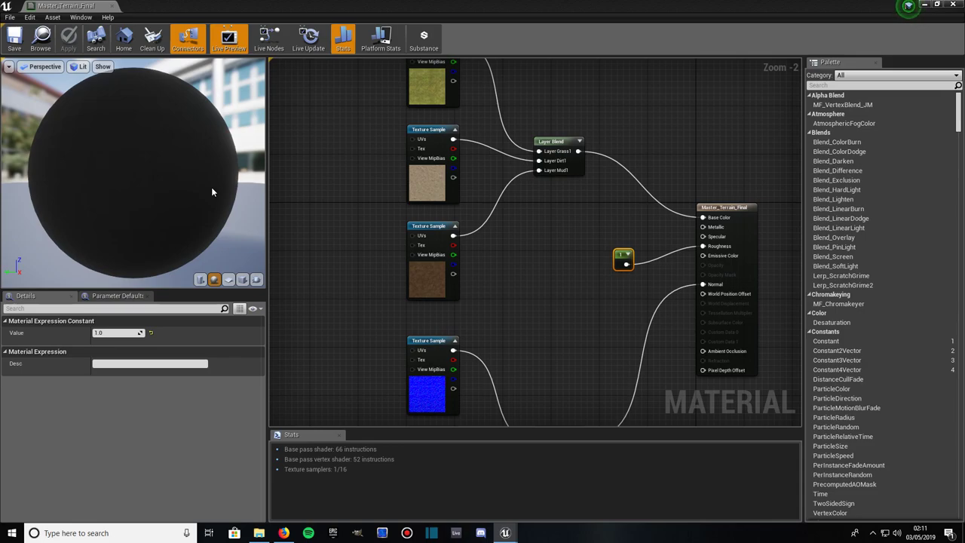
Assign Master_Terrain_Final from the Content Browser to the landscape's Landscape Material slot
click(924, 5)
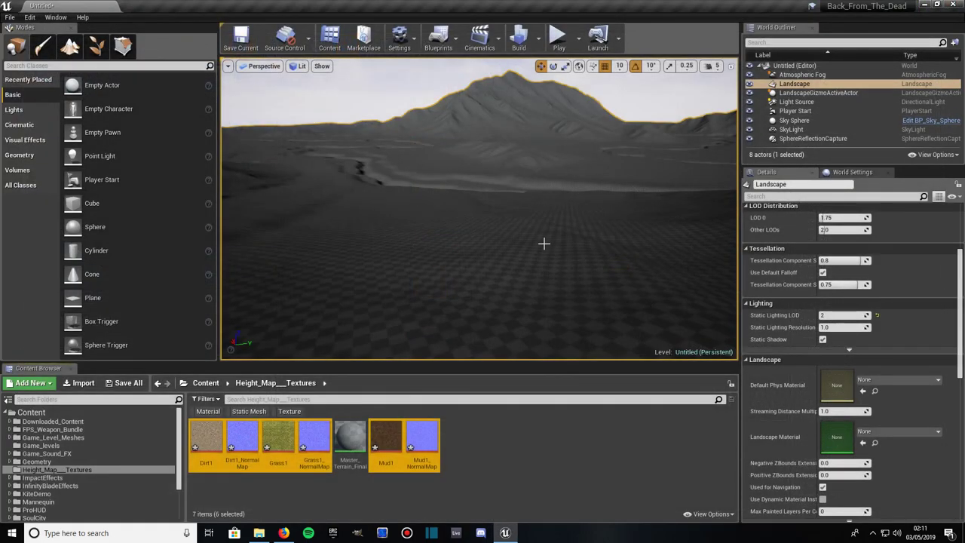
click(422, 225)
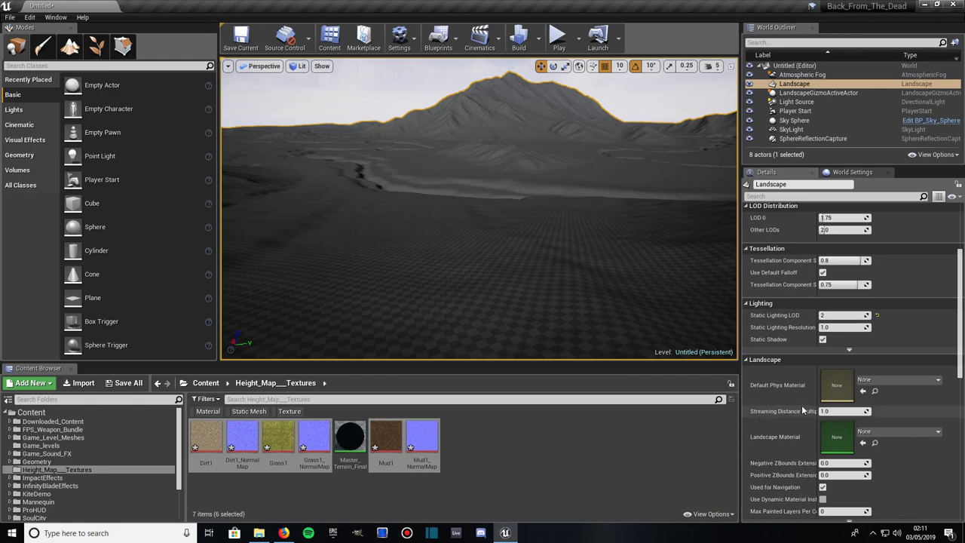
scroll(815, 402, down, 1)
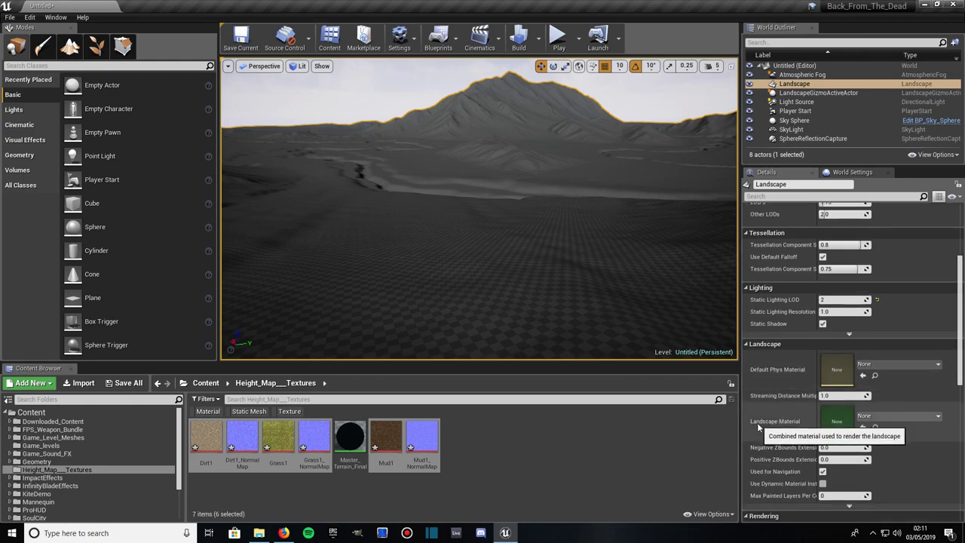
click(348, 435)
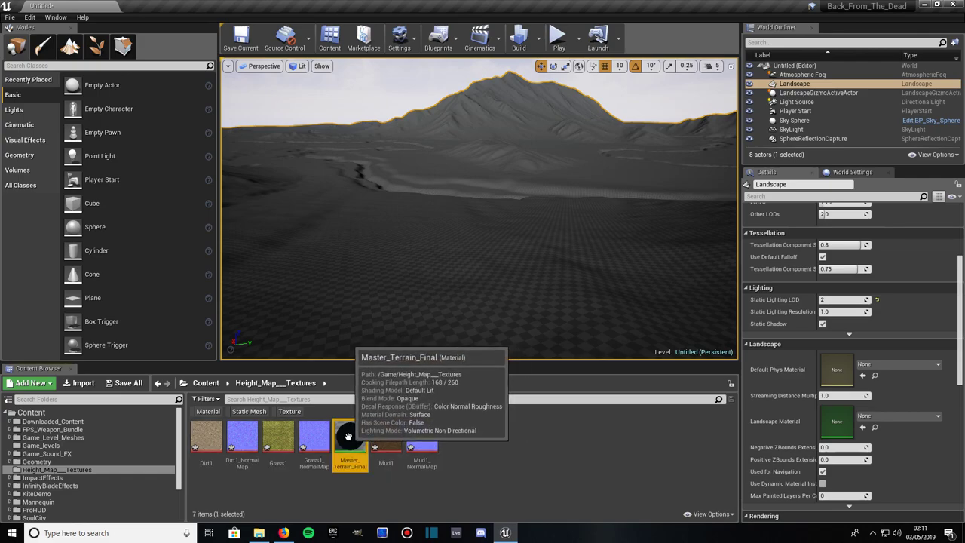
drag(348, 436, 853, 417)
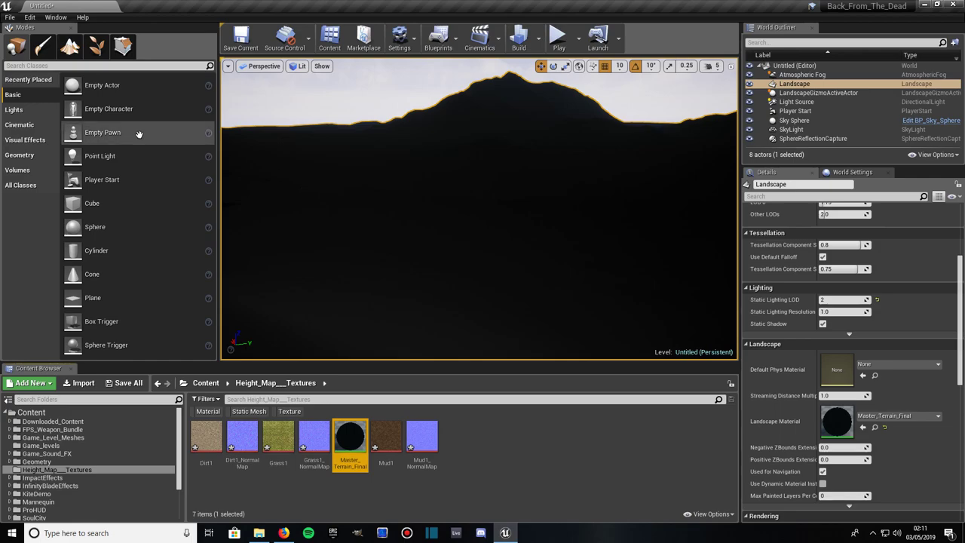
Enter Landscape Paint mode and start creating layer info for the Grass1 target layer
click(70, 48)
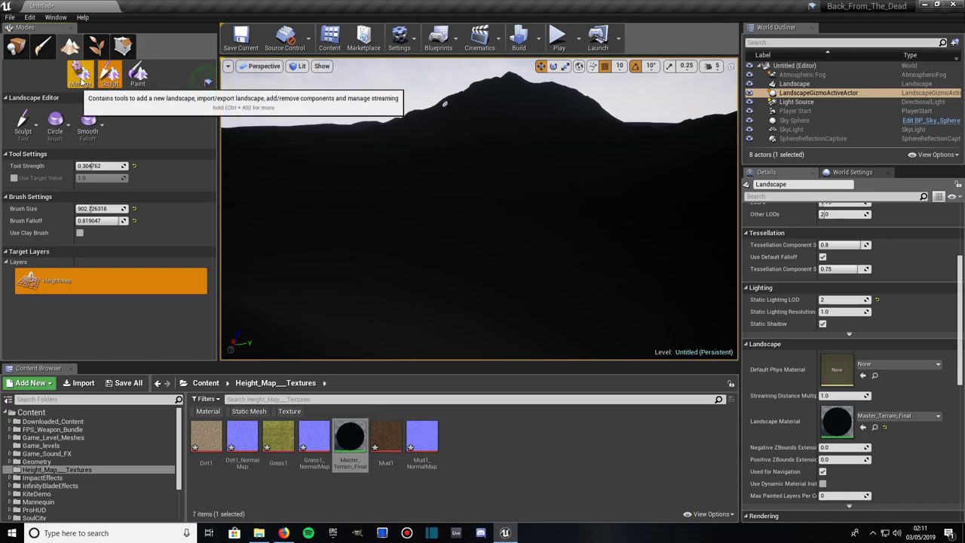
click(138, 73)
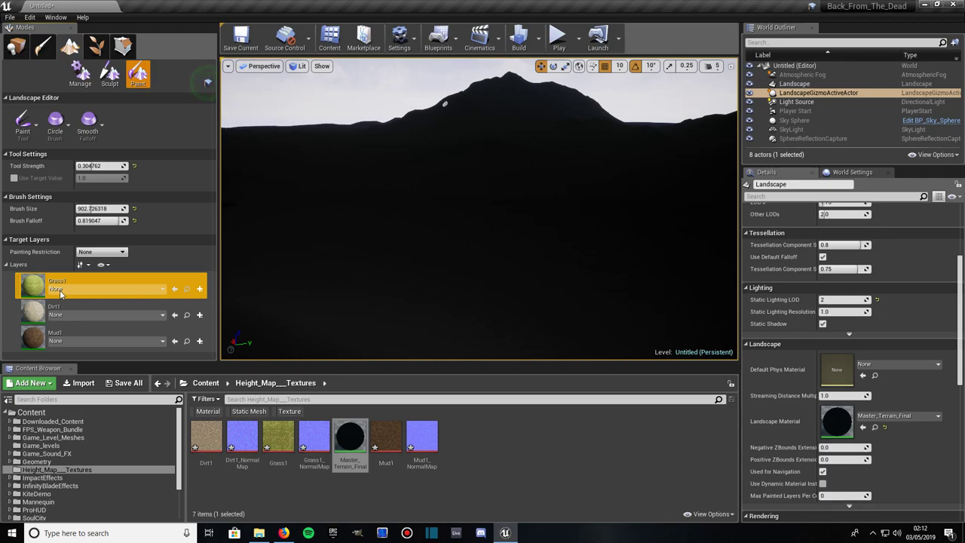
click(199, 290)
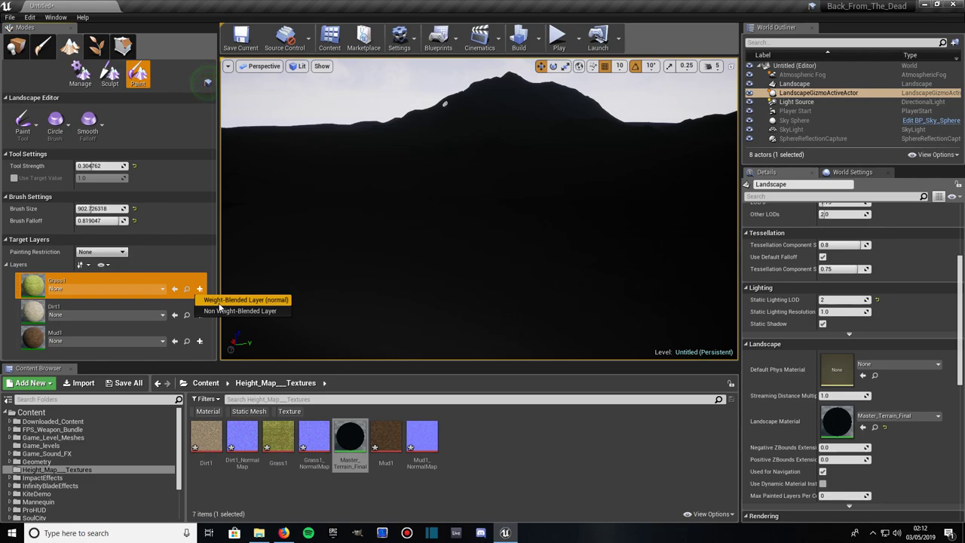
Create a weight-blended Grass1_LayerInfo in Height_Map__Textures, then return to Place mode
click(218, 301)
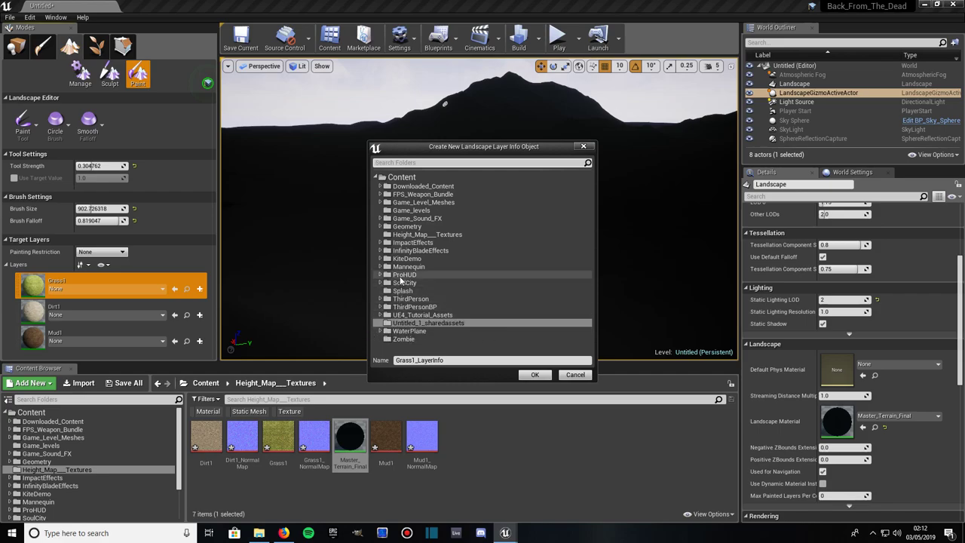
click(422, 235)
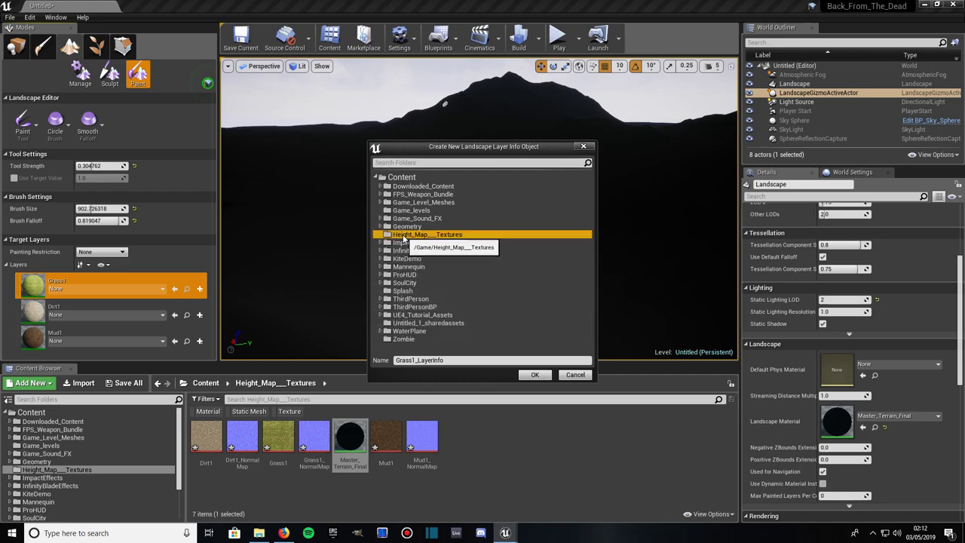
click(532, 375)
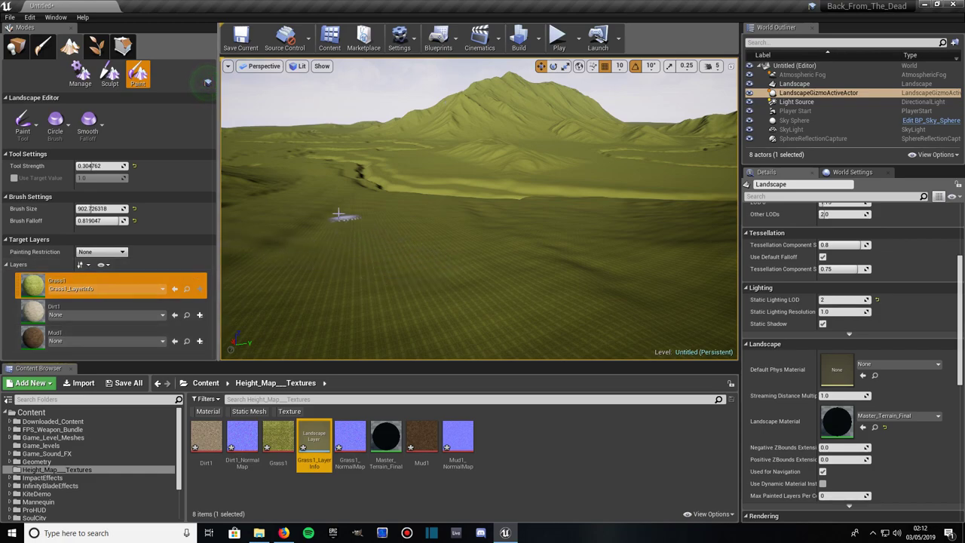
key(shift+1)
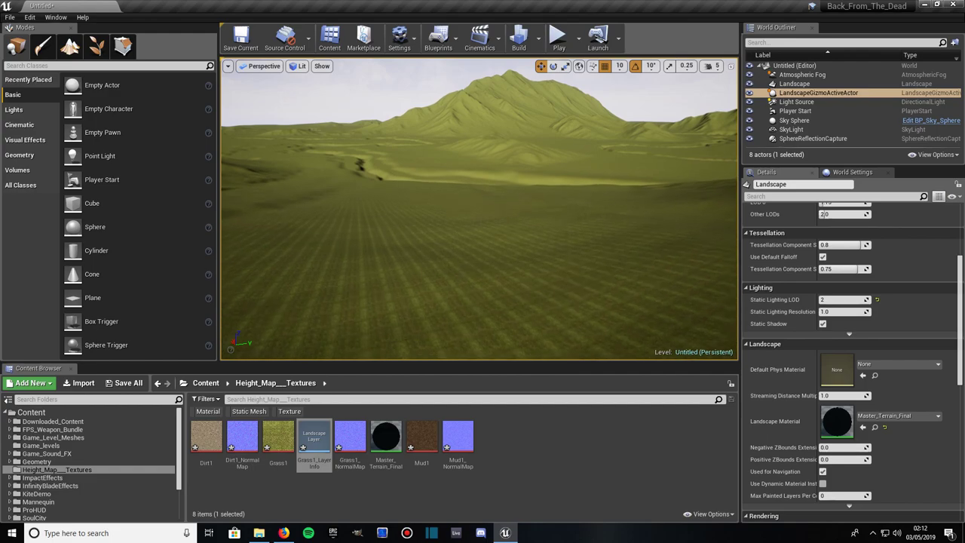
right_drag(478, 208, 479, 245)
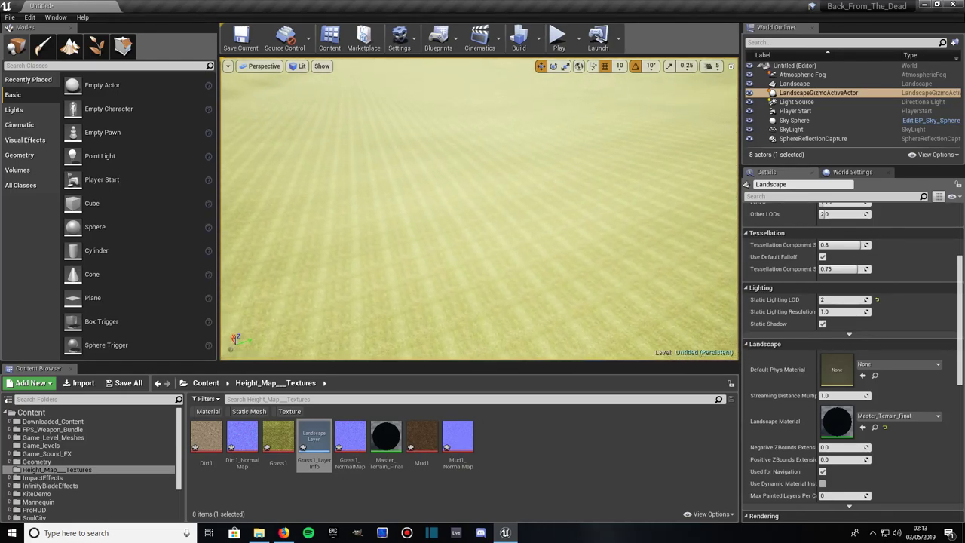
Open Master_Terrain_Final and add a LandscapeCoords node left of the texture samples
double_click(385, 436)
right_drag(355, 302, 547, 258)
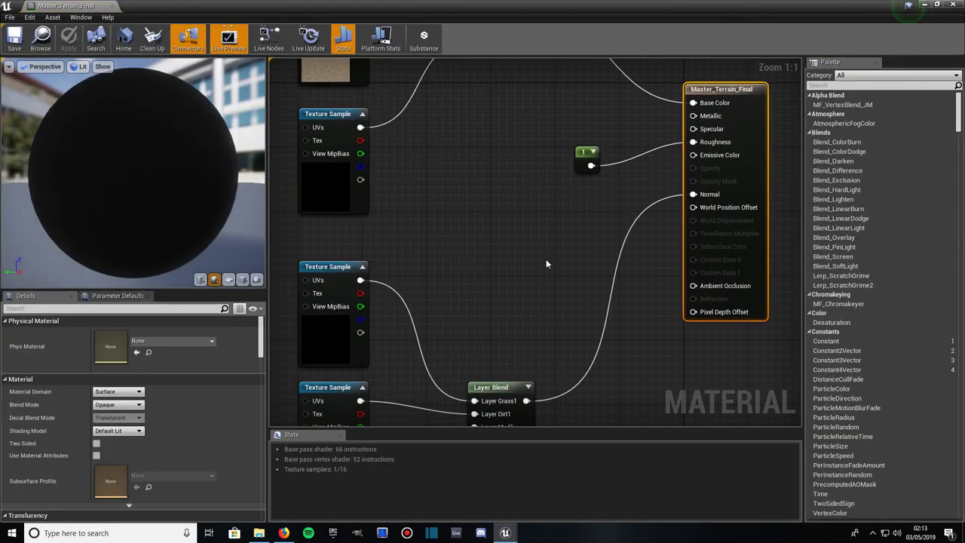
scroll(547, 259, down, 6)
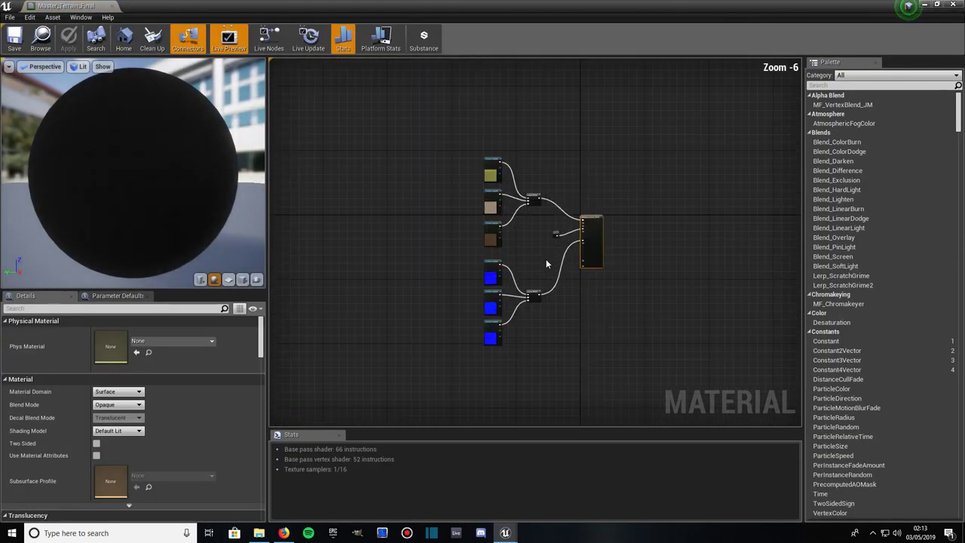
right_click(376, 221)
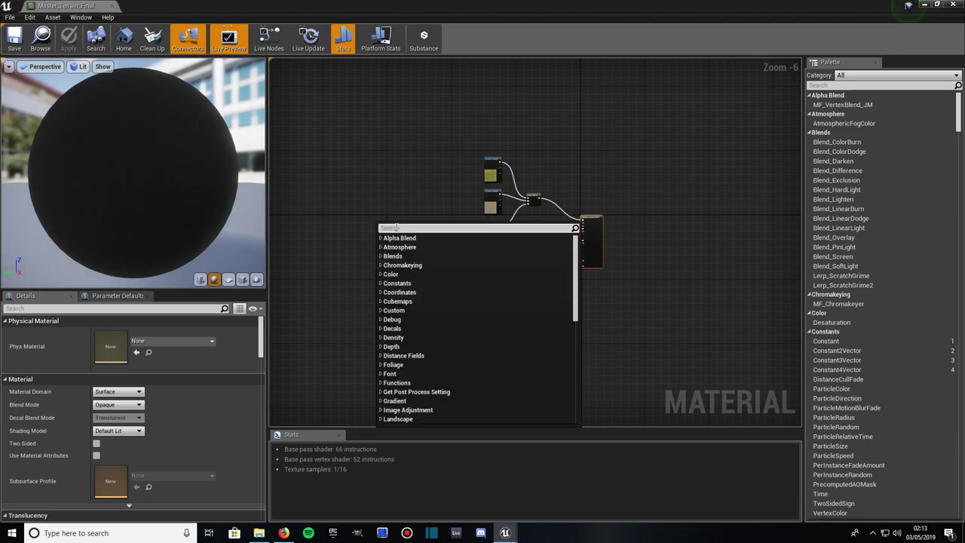
text(landscape)
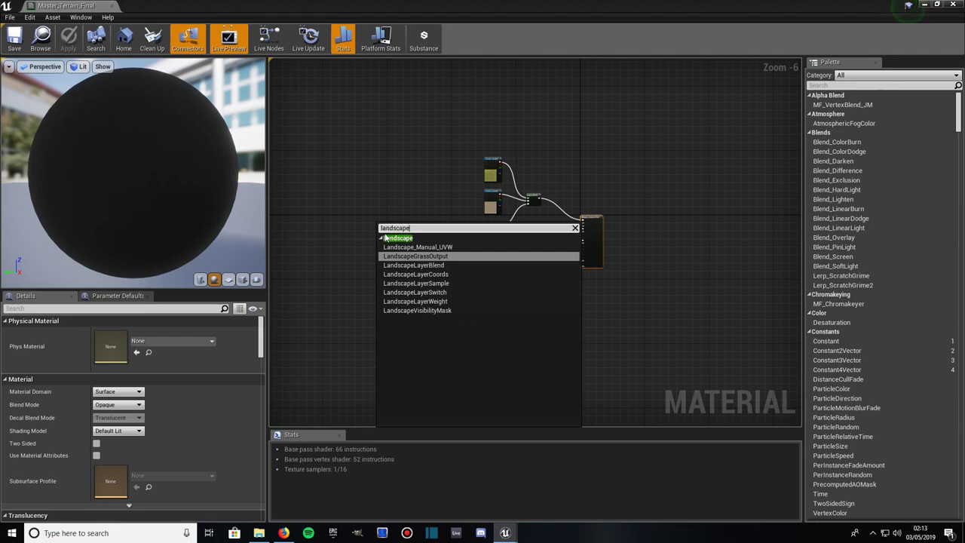
click(433, 279)
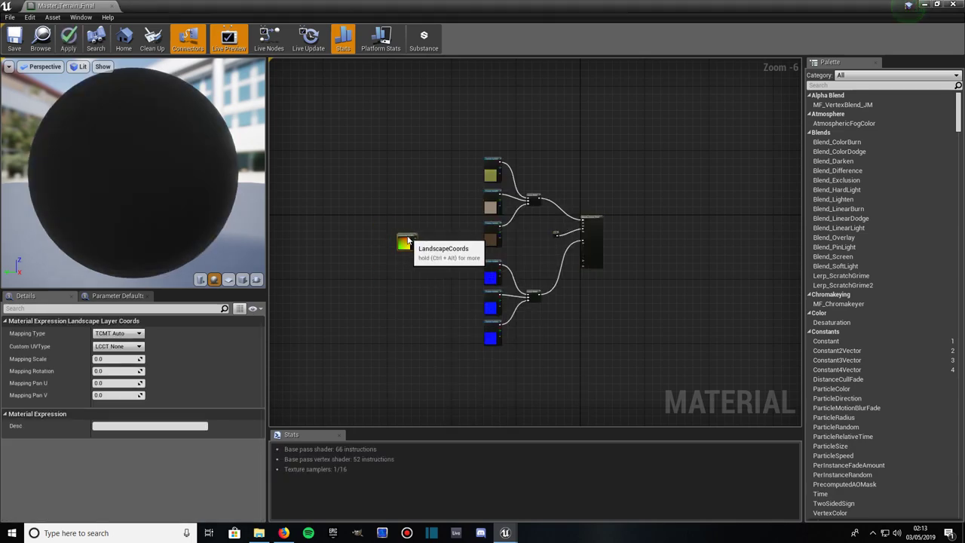
scroll(432, 231, up, 1)
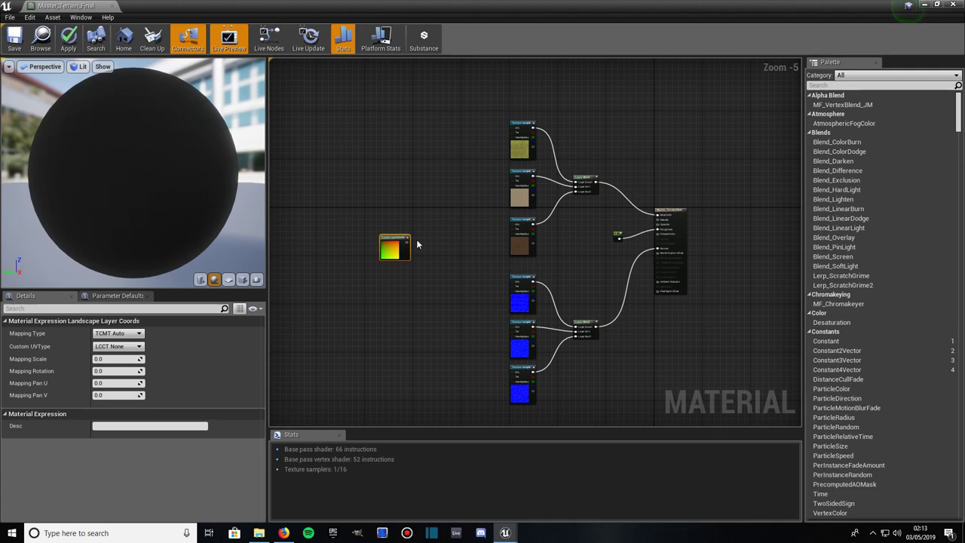
Wire the LandscapeCoords output into the UVs pins of all six Texture Sample nodes
drag(407, 240, 512, 128)
scroll(458, 215, up, 1)
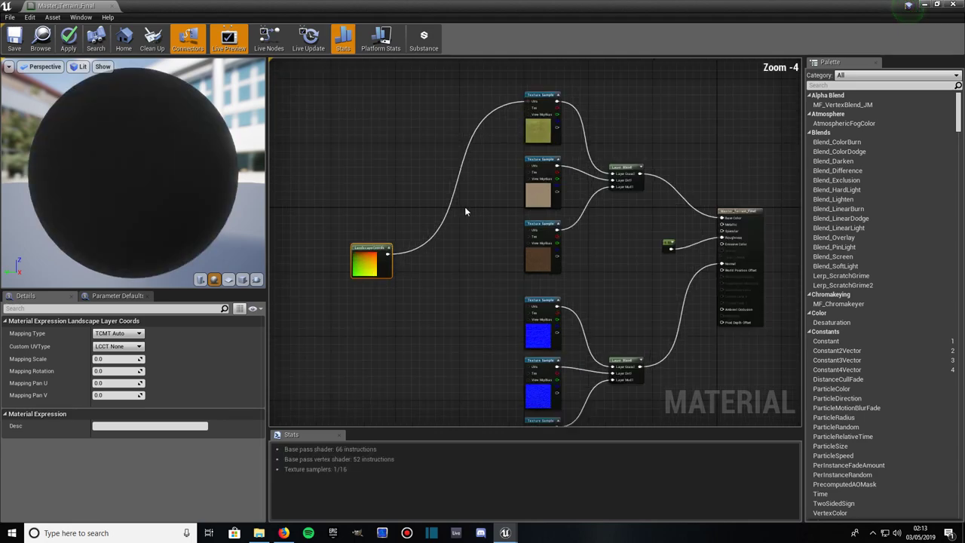
drag(387, 254, 526, 187)
drag(388, 254, 528, 235)
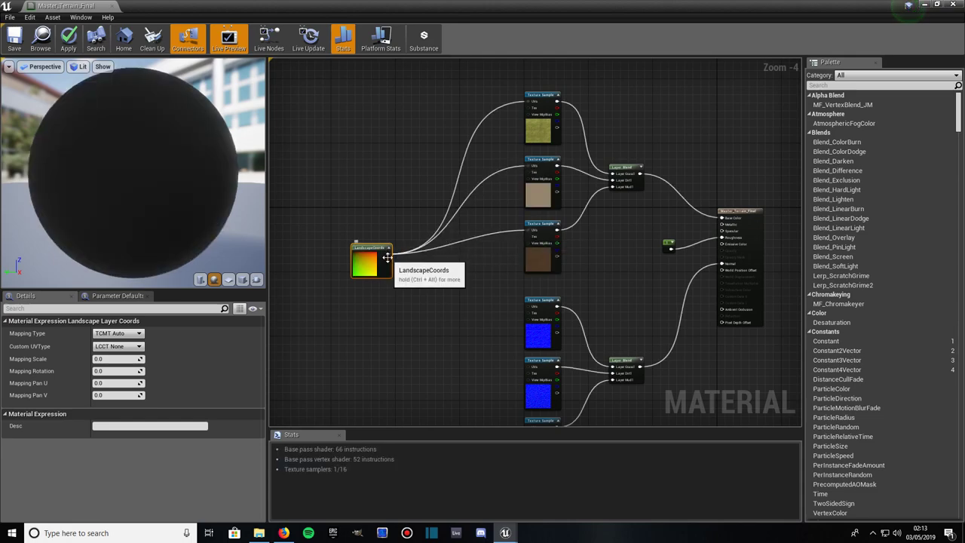
drag(388, 253, 530, 307)
drag(387, 254, 530, 367)
scroll(451, 364, up, 1)
right_drag(450, 364, 433, 215)
scroll(432, 215, up, 1)
drag(359, 97, 576, 357)
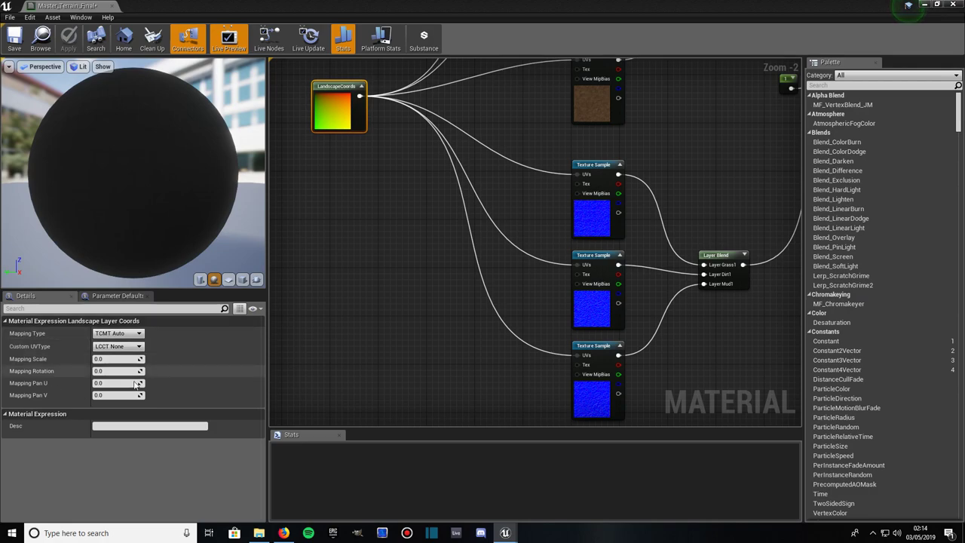
Set the LandscapeCoords node's Mapping Scale to 5.0 in the Details panel
click(100, 359)
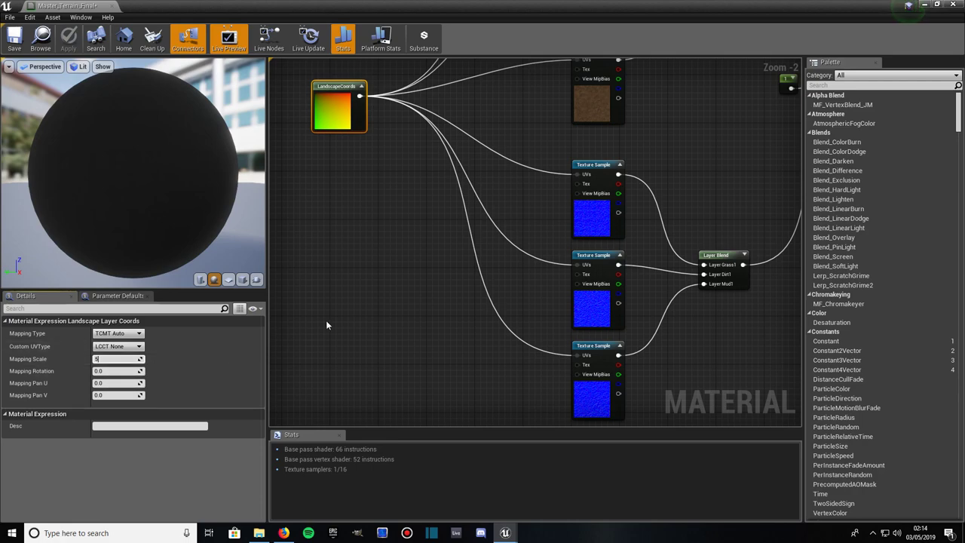
scroll(332, 312, down, 3)
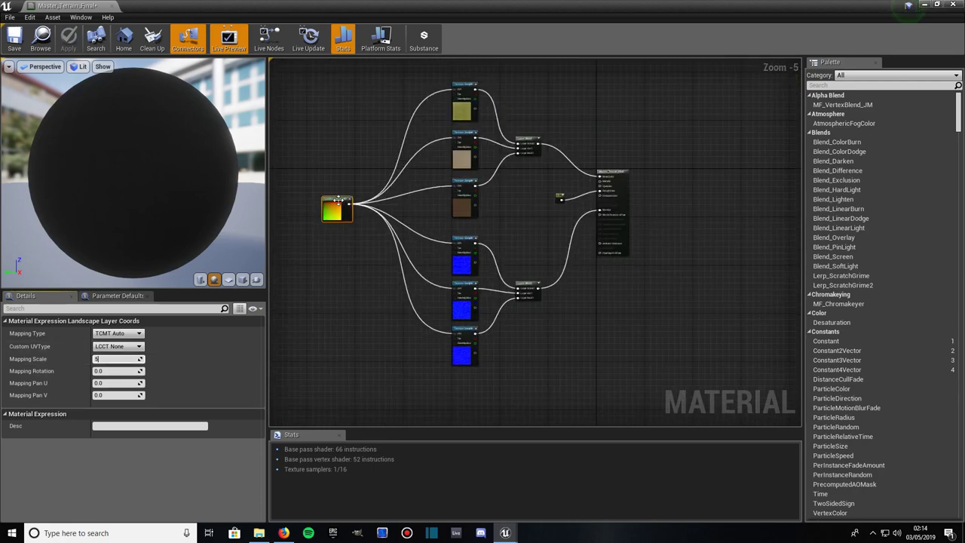
scroll(337, 202, up, 2)
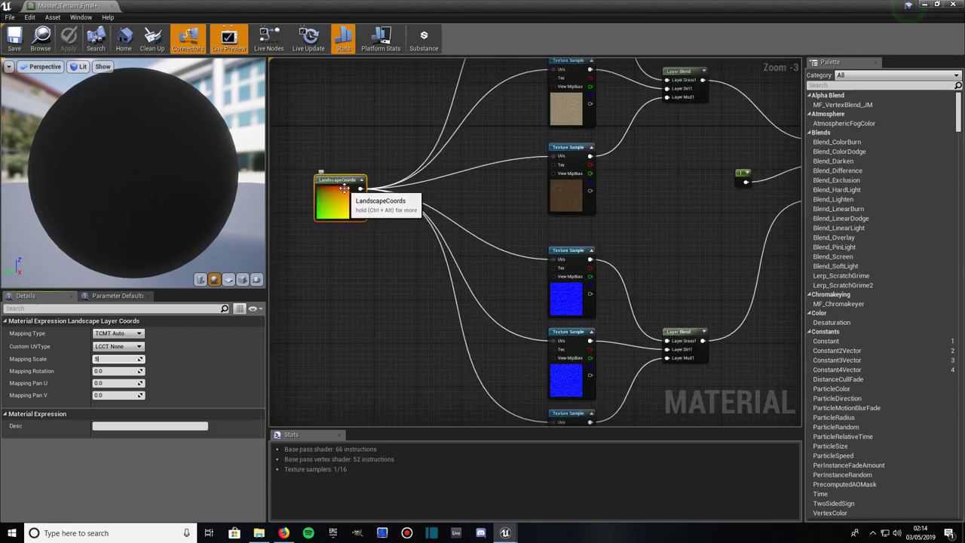
mouse_move(495, 181)
right_down()
mouse_move(485, 215)
mouse_move(491, 183)
right_up()
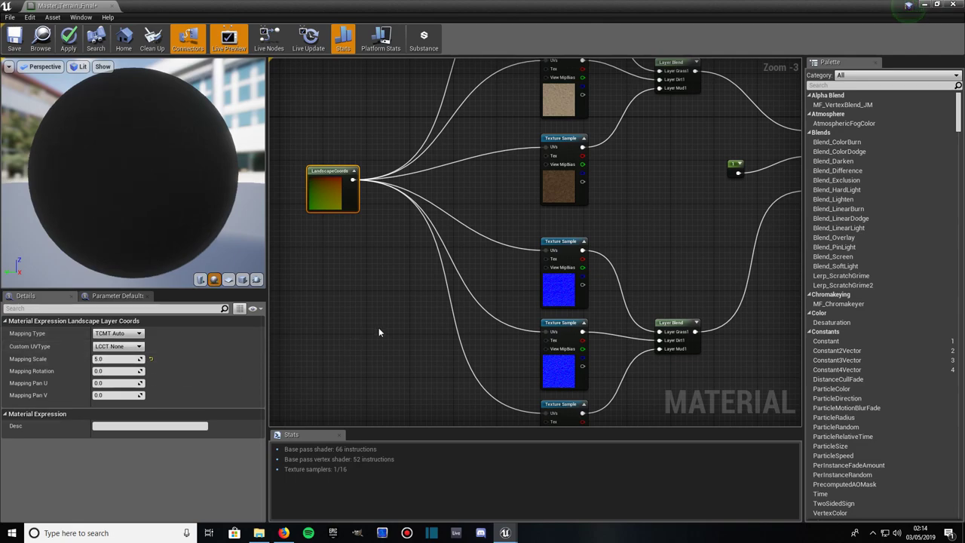
scroll(379, 327, down, 2)
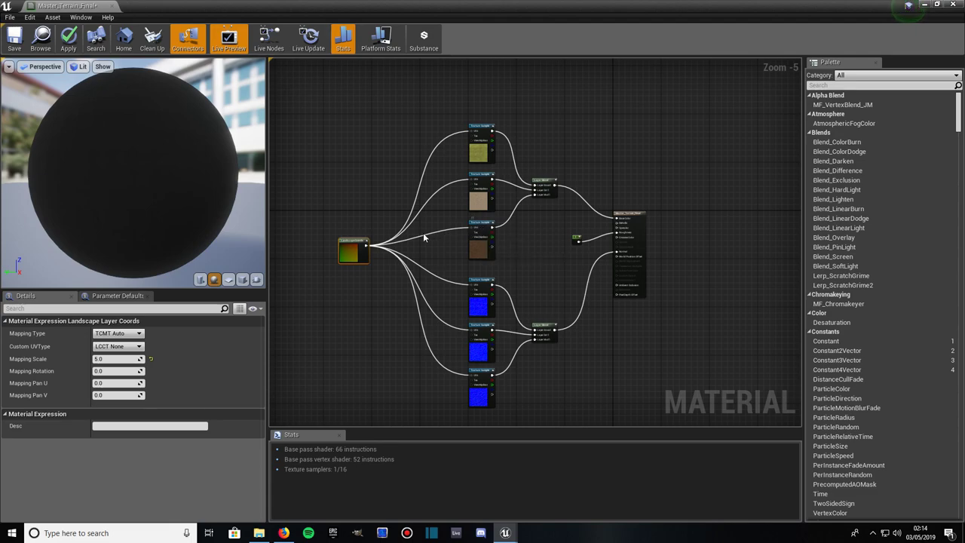
scroll(352, 245, up, 4)
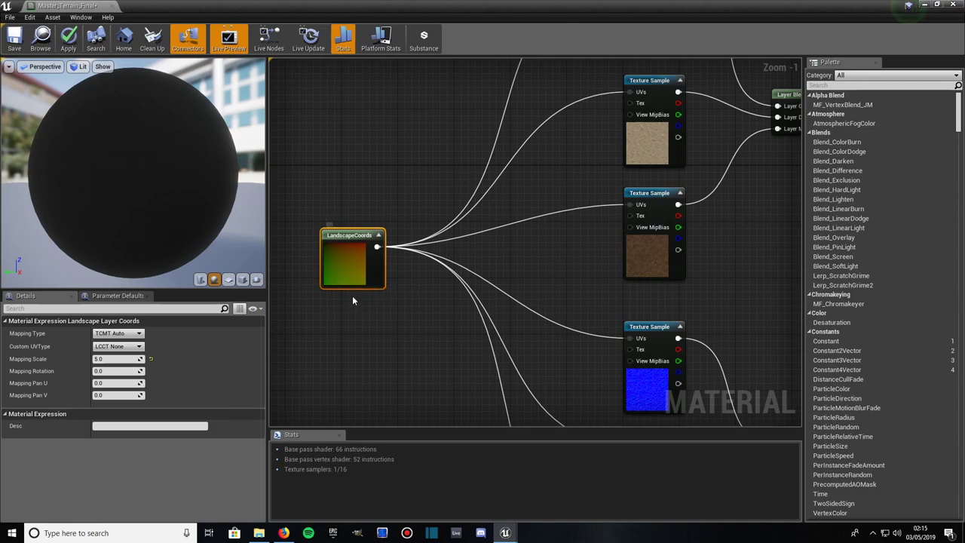
scroll(366, 300, down, 2)
scroll(366, 298, down, 3)
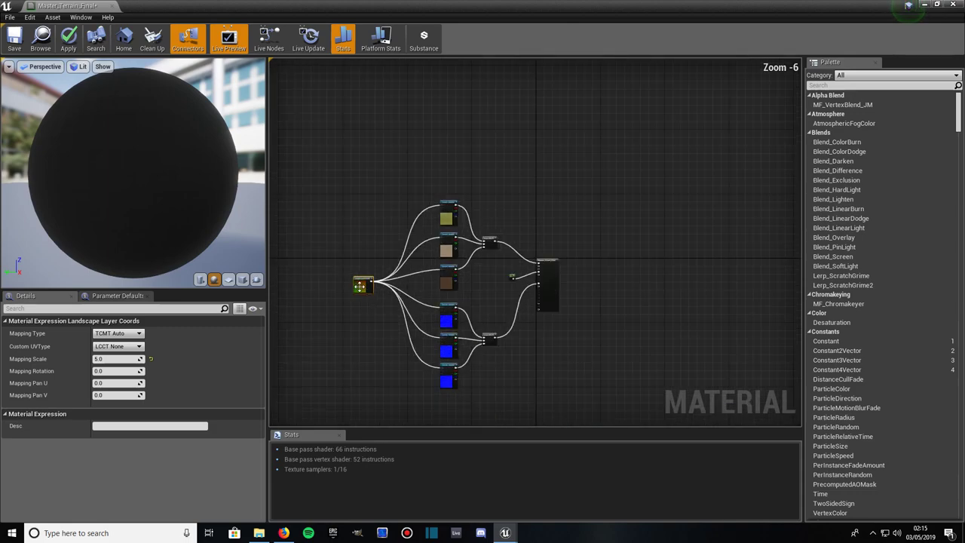
Apply the material changes and return to the level in Landscape Paint mode
click(14, 39)
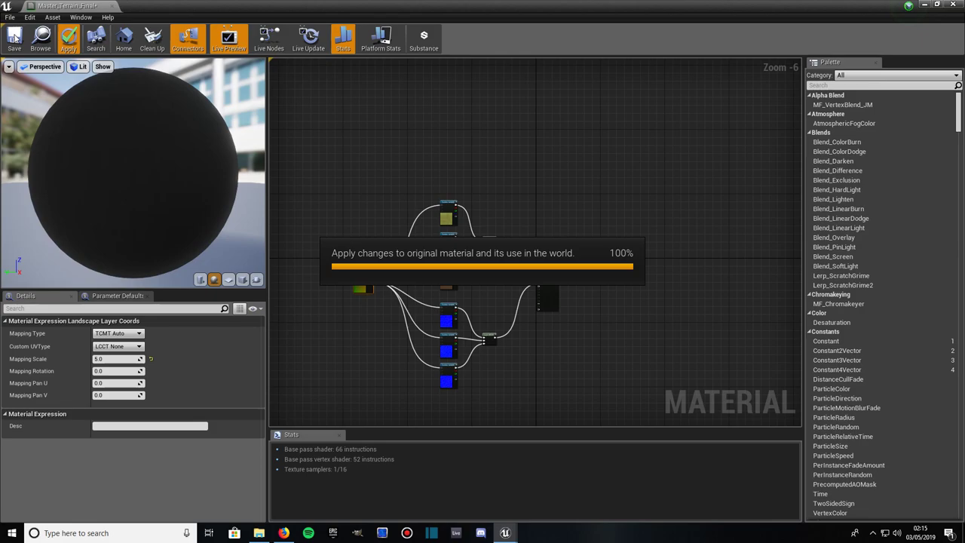
click(924, 5)
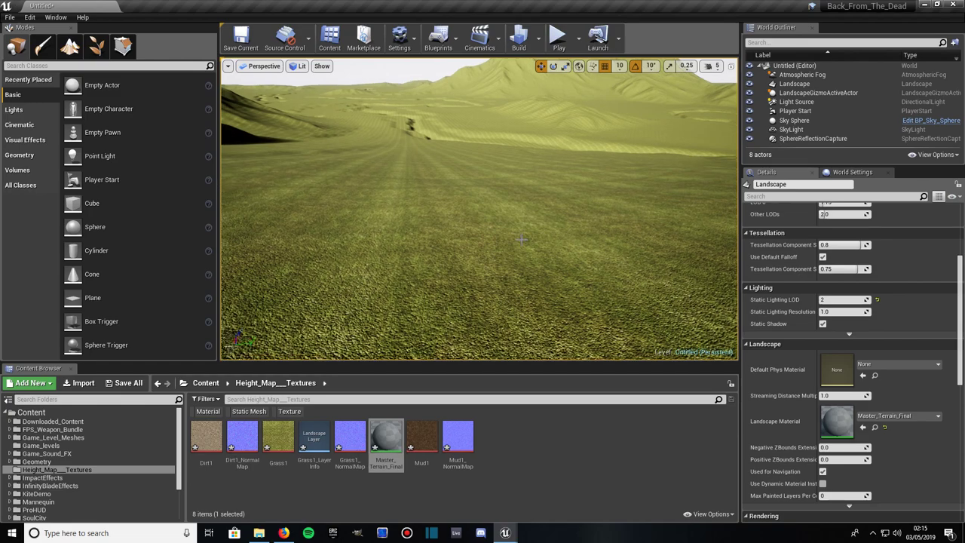
click(74, 50)
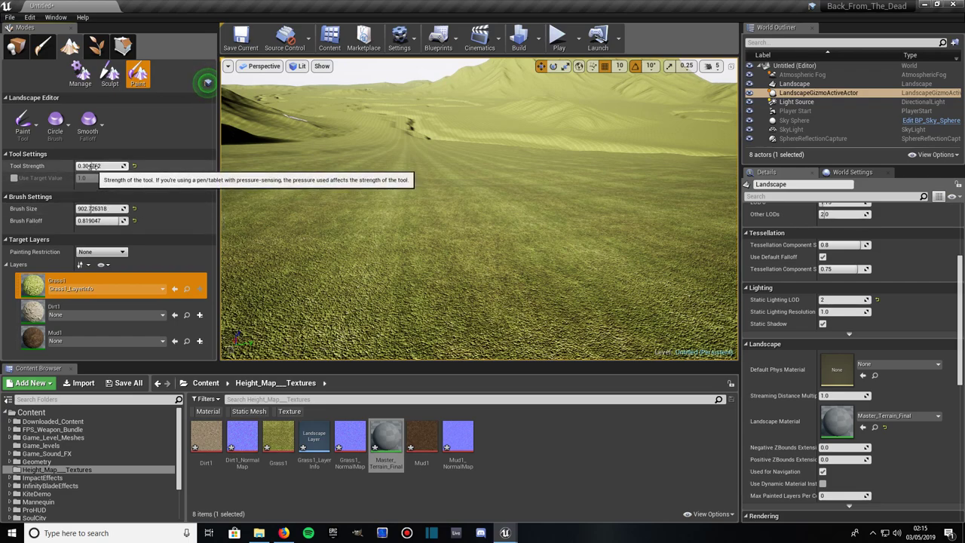
Raise paint strength to about 0.64, enlarge the brush, and paint grass across the landscape
drag(90, 166, 100, 166)
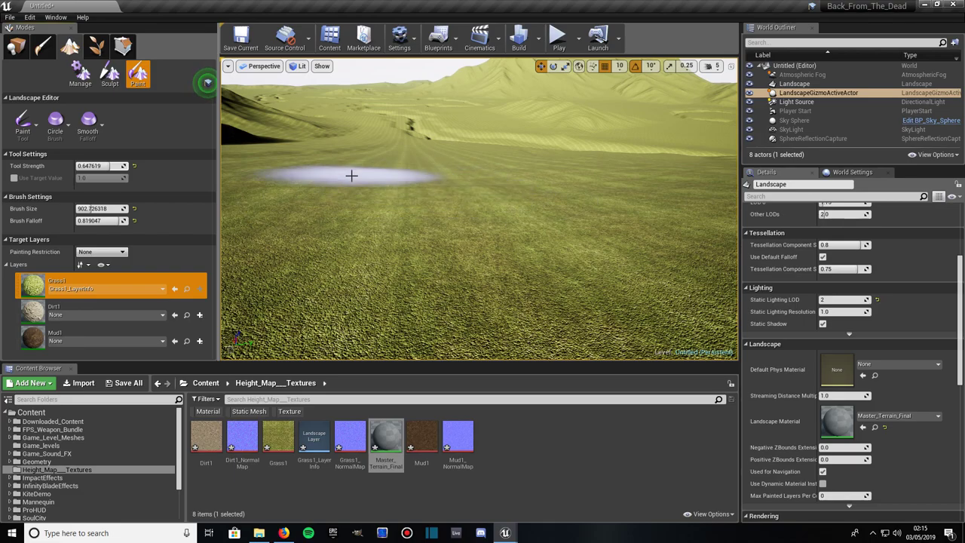
drag(98, 208, 203, 208)
right_drag(430, 198, 430, 234)
scroll(430, 234, down, 5)
click(456, 190)
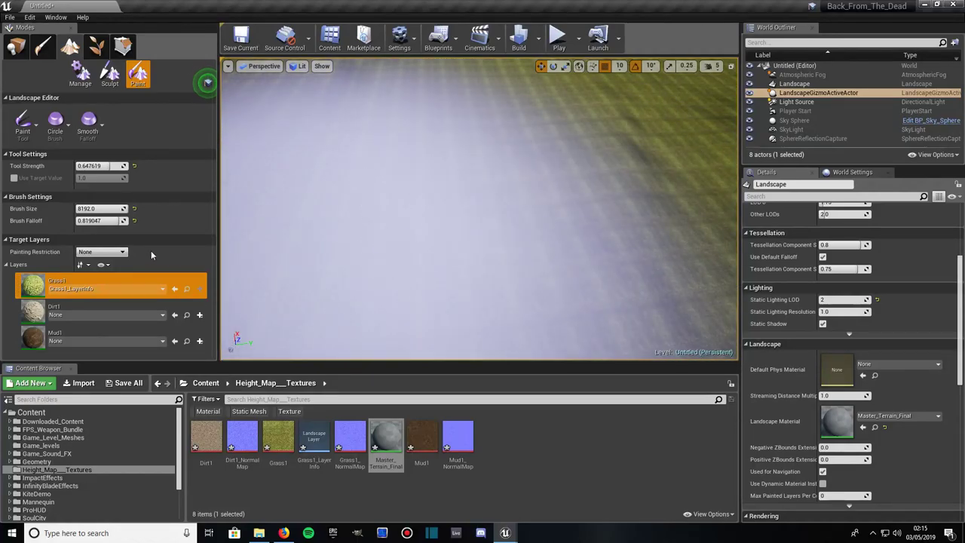
mouse_move(102, 208)
mouse_down()
mouse_move(69, 208)
mouse_move(113, 221)
mouse_up()
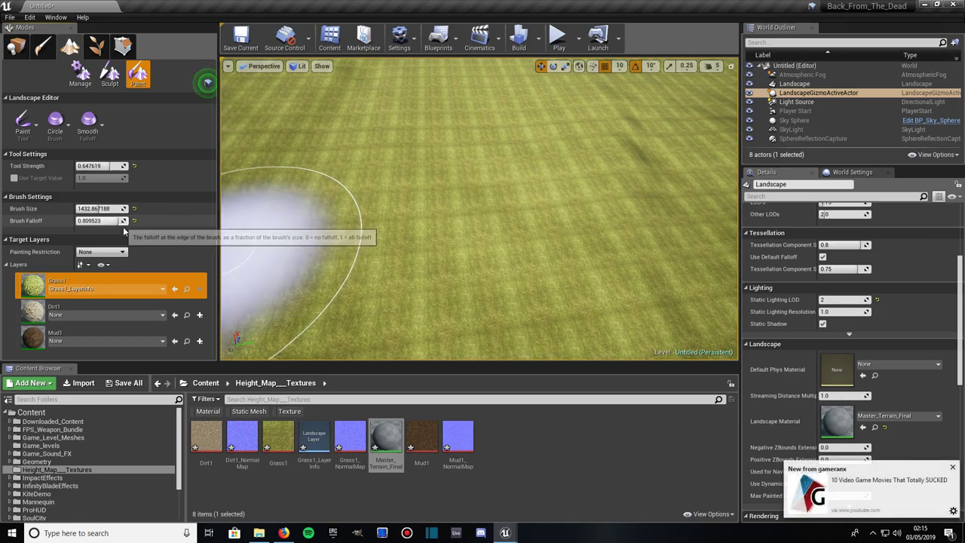
click(951, 469)
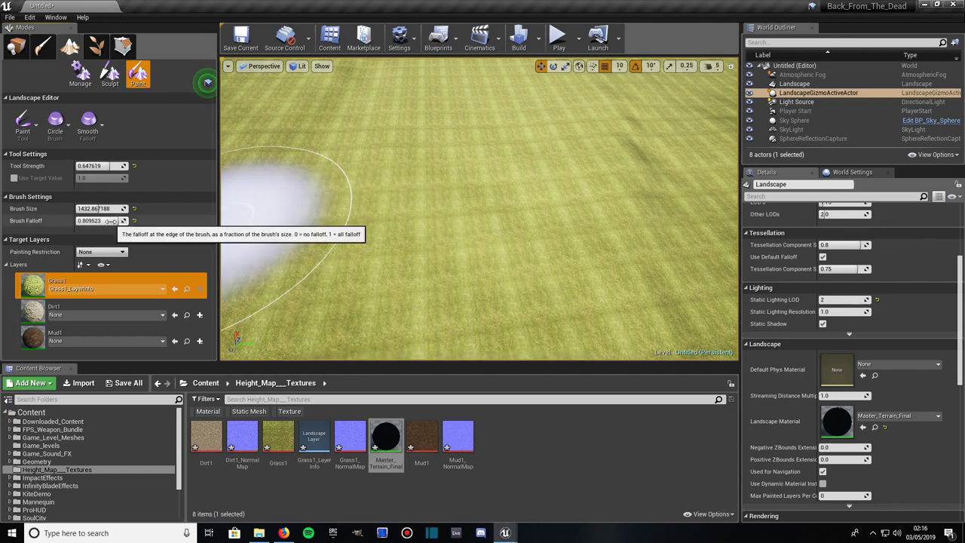
mouse_move(108, 209)
mouse_down()
mouse_move(139, 209)
mouse_move(83, 209)
mouse_move(129, 221)
mouse_up()
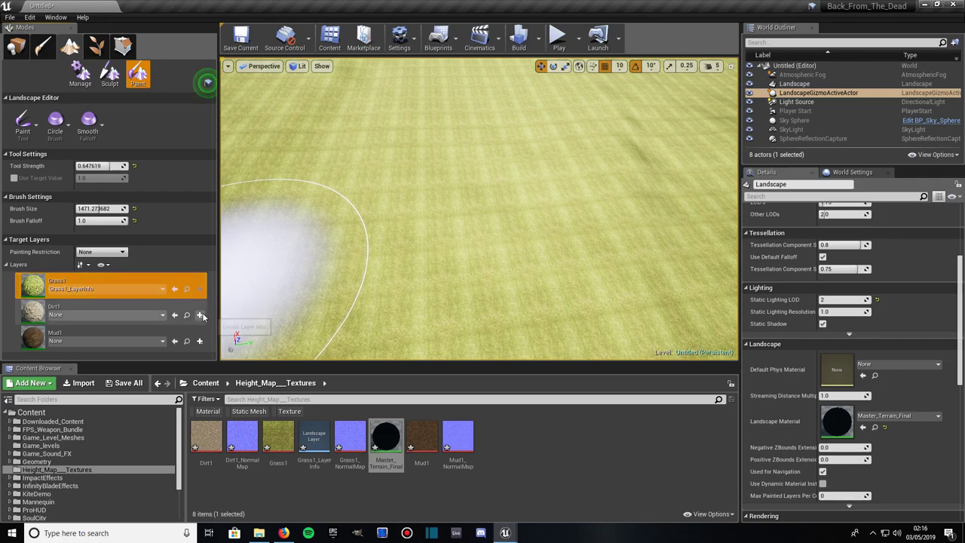
Create a weight-blended Dirt1_LayerInfo saved in Height_Map__Textures
click(200, 315)
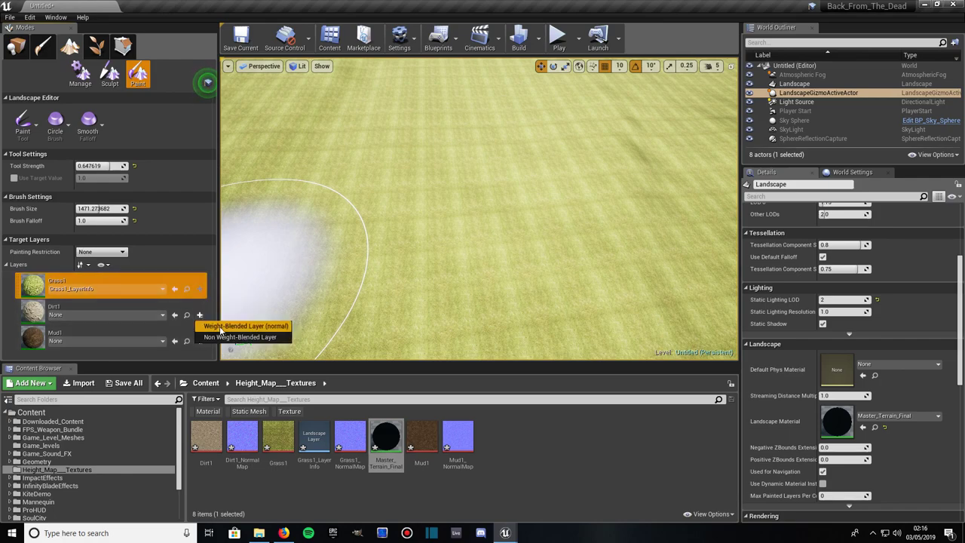
click(223, 330)
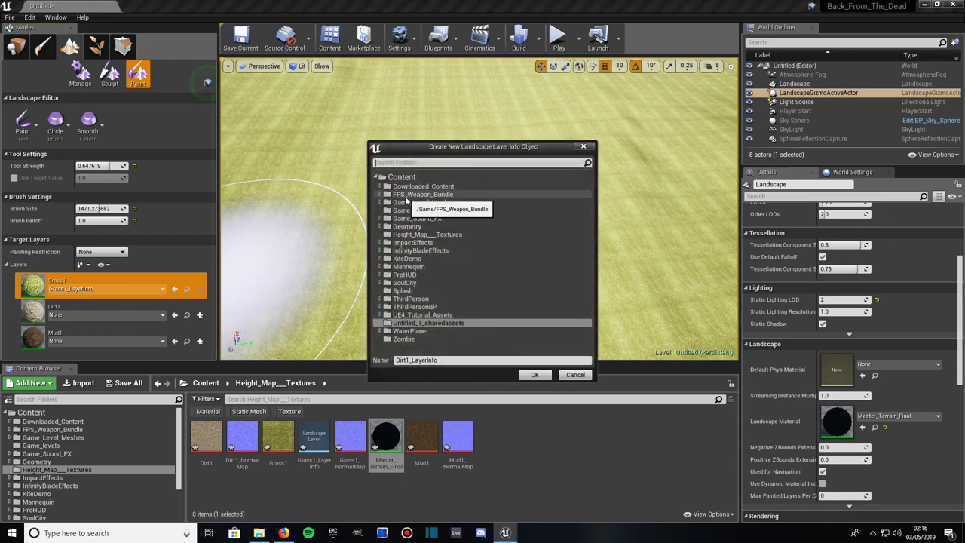
click(416, 234)
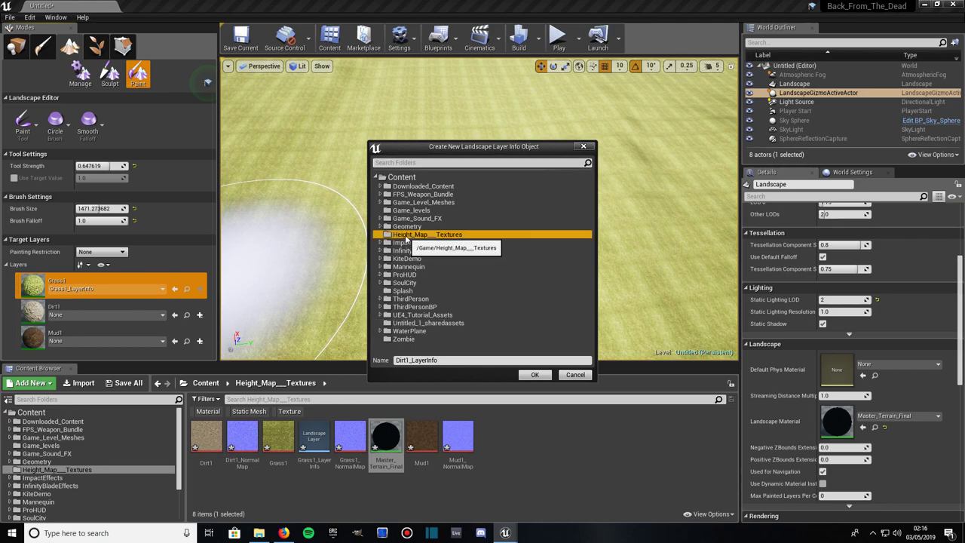
click(535, 375)
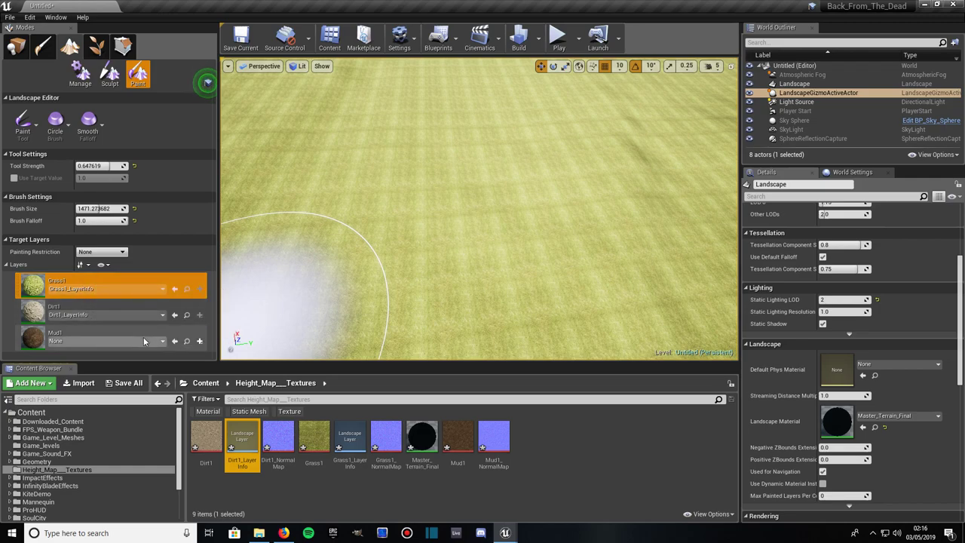
Create a weight-blended Mud1_LayerInfo saved in Height_Map__Textures
click(199, 342)
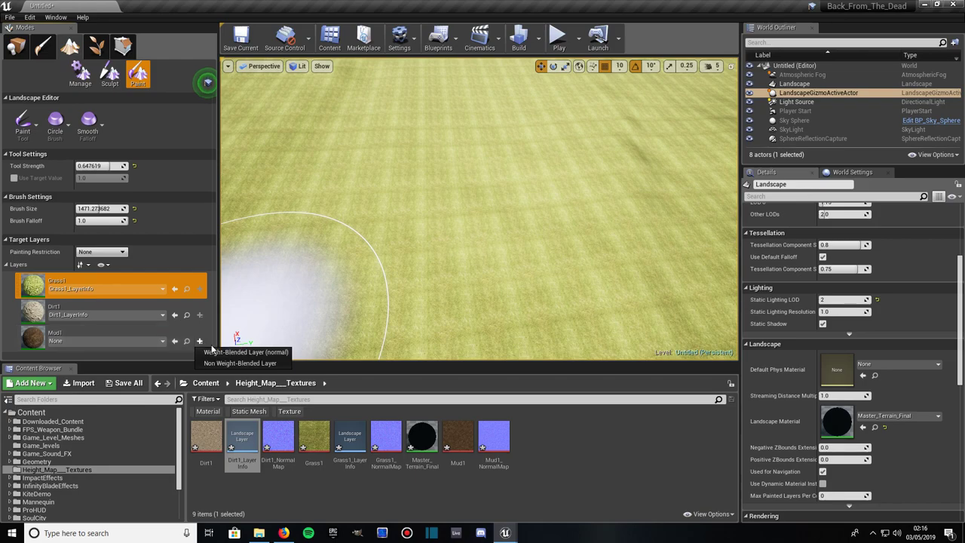
click(235, 354)
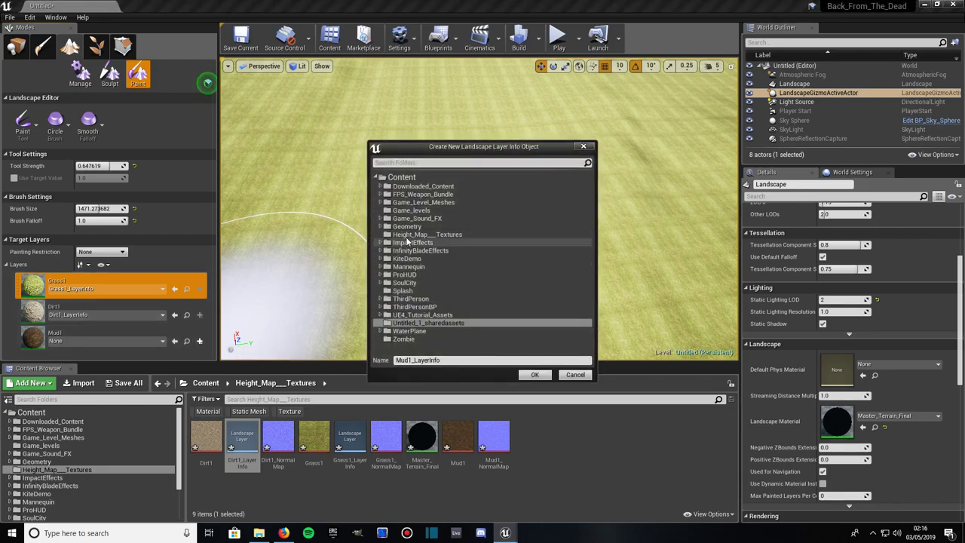
click(407, 235)
click(531, 374)
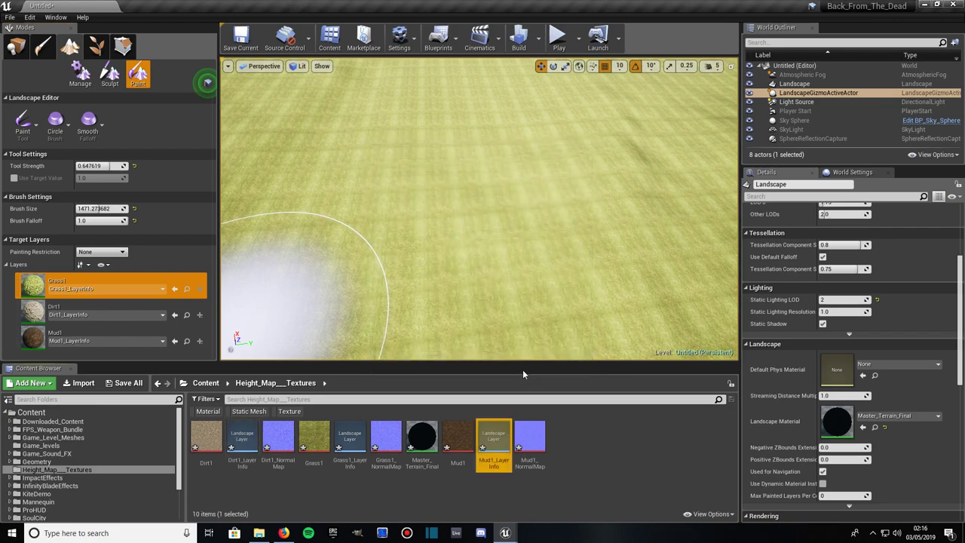
Paint a Dirt1 patch, a Mud1 patch over it, then Grass1 back into the centre
click(75, 311)
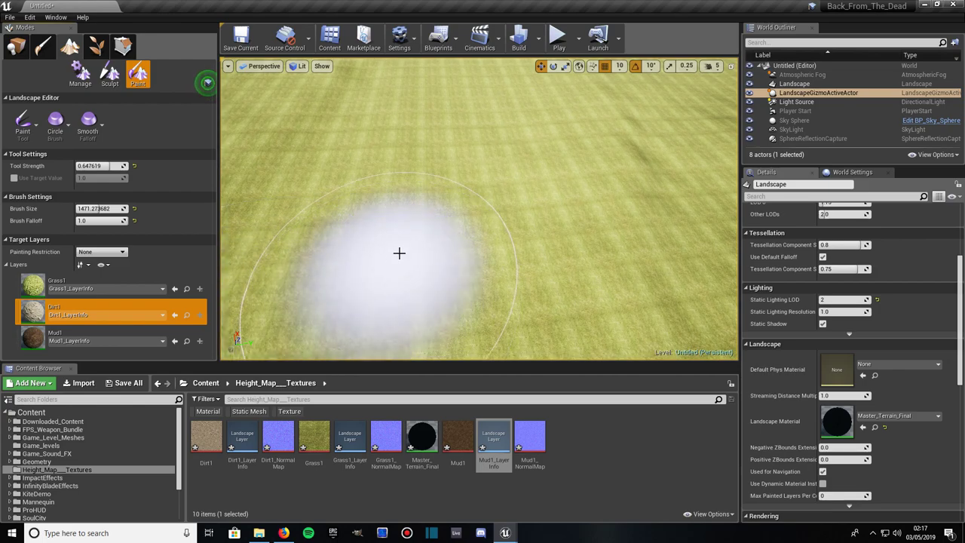
click(411, 233)
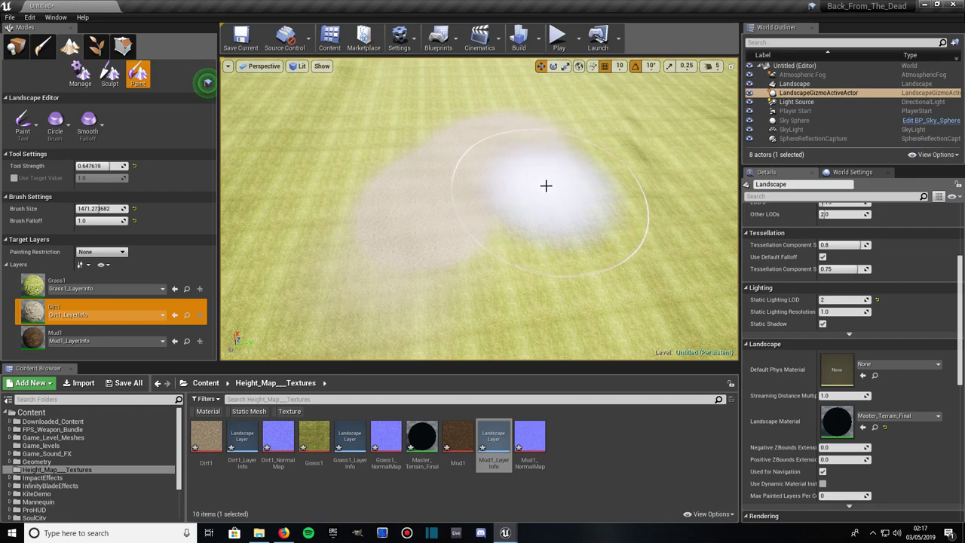
mouse_move(546, 186)
mouse_down()
mouse_move(523, 205)
mouse_move(528, 227)
mouse_move(559, 247)
mouse_move(612, 229)
mouse_move(600, 191)
mouse_move(538, 135)
mouse_move(490, 118)
mouse_move(414, 138)
mouse_move(370, 209)
mouse_move(500, 302)
mouse_move(636, 249)
mouse_move(609, 151)
mouse_move(507, 109)
mouse_move(387, 133)
mouse_move(364, 279)
mouse_move(577, 300)
mouse_move(625, 153)
mouse_move(472, 109)
mouse_move(298, 193)
mouse_move(561, 353)
mouse_move(703, 162)
mouse_move(505, 119)
mouse_move(405, 209)
mouse_move(492, 218)
mouse_move(361, 228)
mouse_up()
click(77, 335)
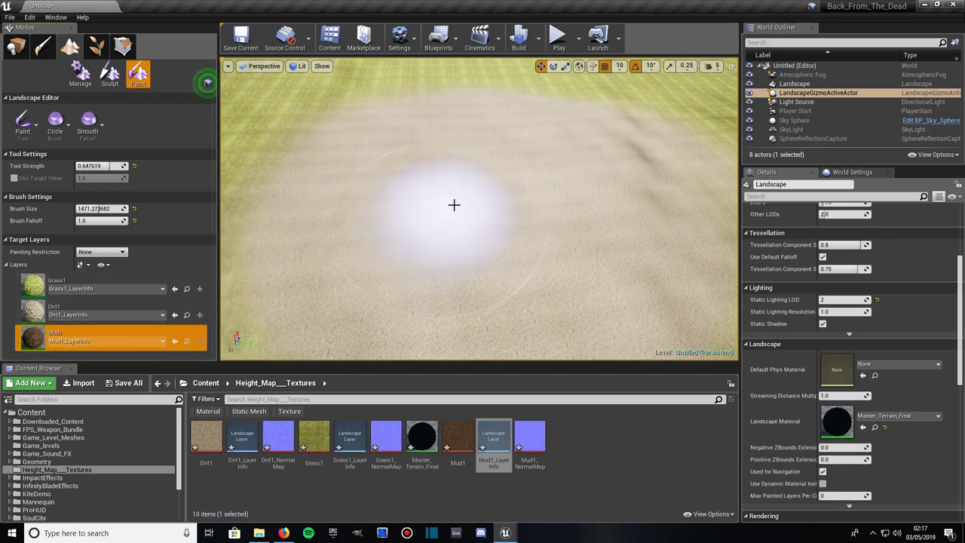
mouse_move(495, 213)
mouse_down()
mouse_move(481, 185)
mouse_move(468, 185)
mouse_move(445, 236)
mouse_move(521, 248)
mouse_move(545, 201)
mouse_move(526, 175)
mouse_move(479, 175)
mouse_move(469, 219)
mouse_move(548, 242)
mouse_move(570, 172)
mouse_move(519, 140)
mouse_move(407, 179)
mouse_move(495, 280)
mouse_move(624, 227)
mouse_move(570, 148)
mouse_move(435, 159)
mouse_move(422, 228)
mouse_up()
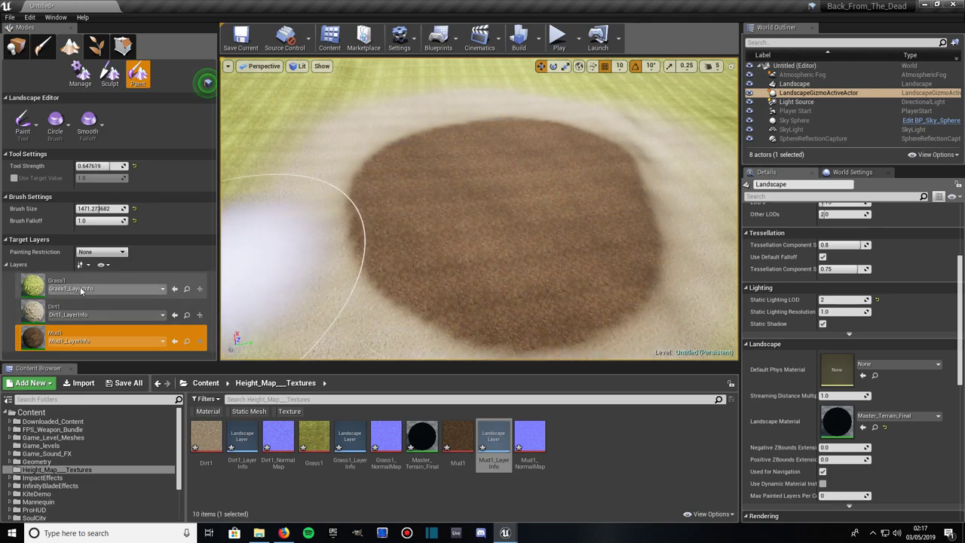
click(123, 278)
mouse_move(495, 204)
mouse_down()
mouse_move(517, 220)
mouse_move(594, 210)
mouse_move(647, 227)
mouse_up()
Fly the camera toward the painted mud ring to inspect it
scroll(646, 223, down, 3)
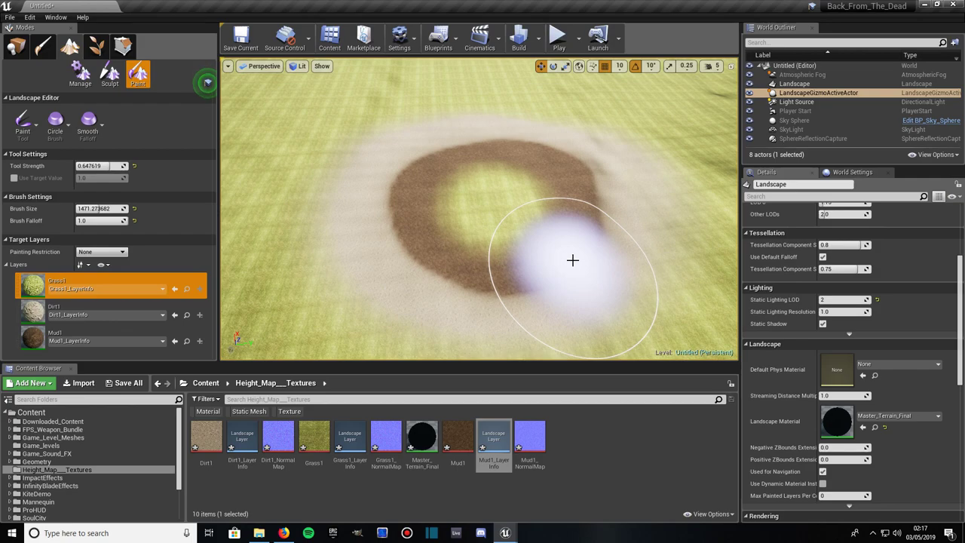
mouse_move(567, 258)
right_down()
mouse_move(564, 196)
mouse_move(513, 198)
mouse_move(542, 226)
mouse_move(577, 228)
mouse_move(536, 226)
mouse_move(558, 228)
mouse_move(575, 257)
right_up()
key(w)
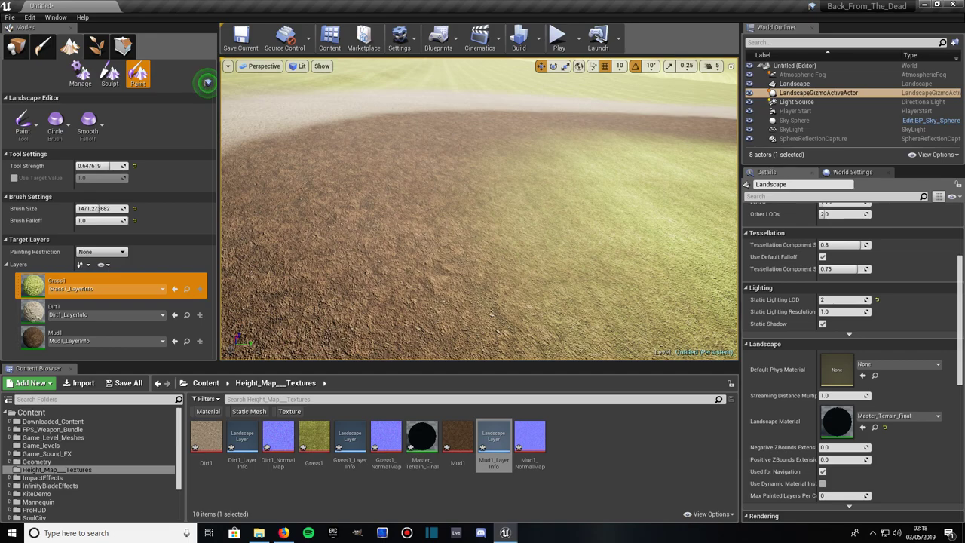
right_drag(555, 218, 555, 218)
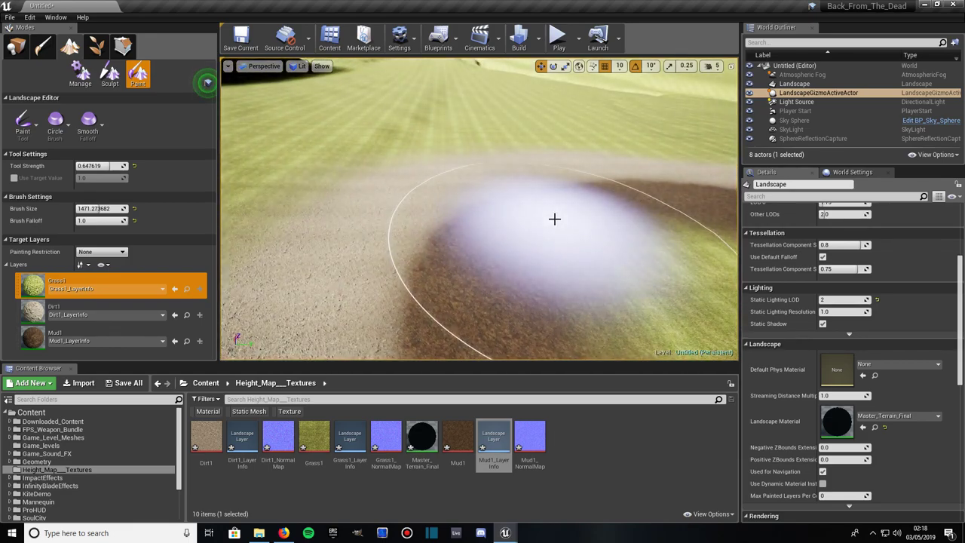